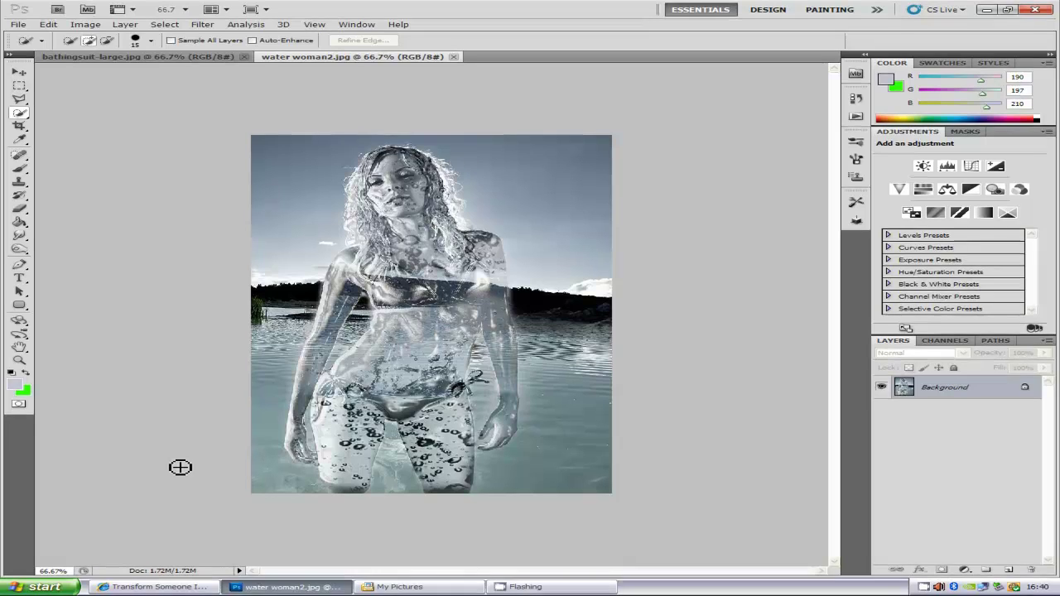
Switch to Internet Explorer and examine the water elemental tutorial's example result, bathing suit photo, two splashing-water images and first instructions.
{"action": "left_click", "coordinate": [157, 587]}
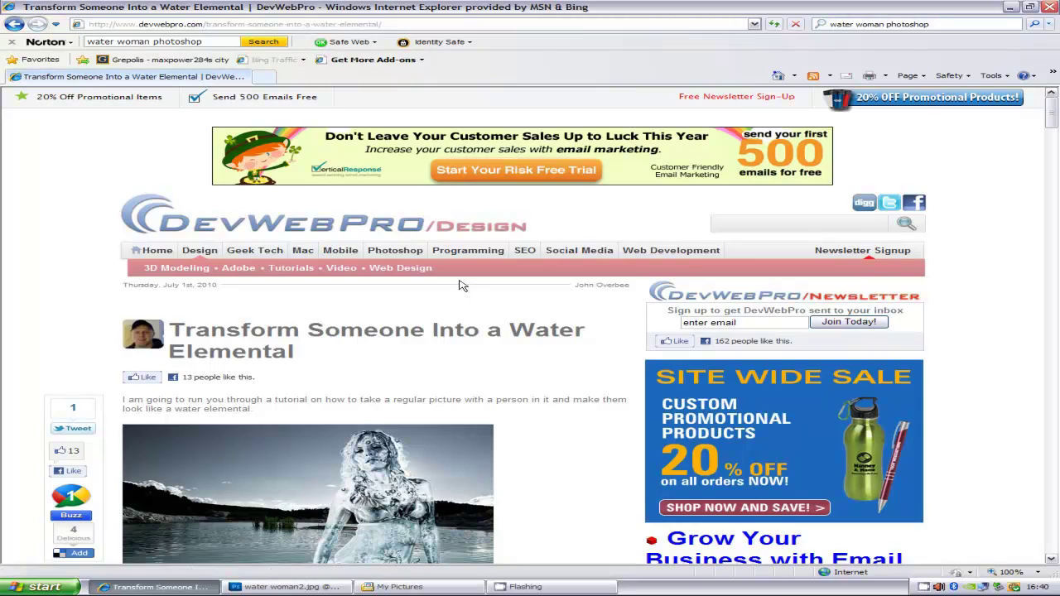
{"action": "scroll", "coordinate": [462, 285], "scroll_direction": "down", "scroll_amount": 3}
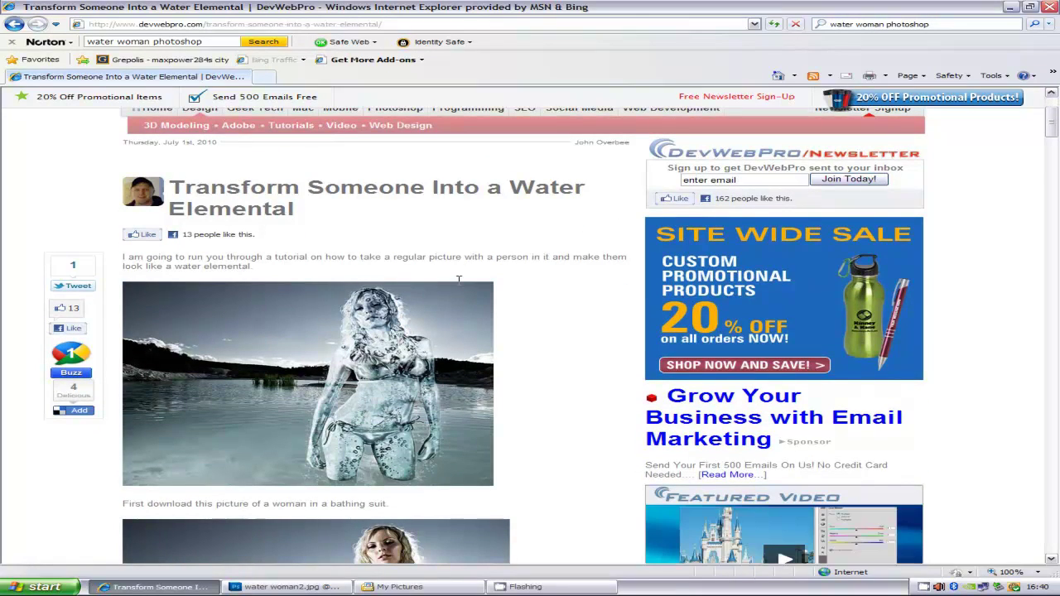
{"action": "scroll", "coordinate": [479, 275], "scroll_direction": "down", "scroll_amount": 5}
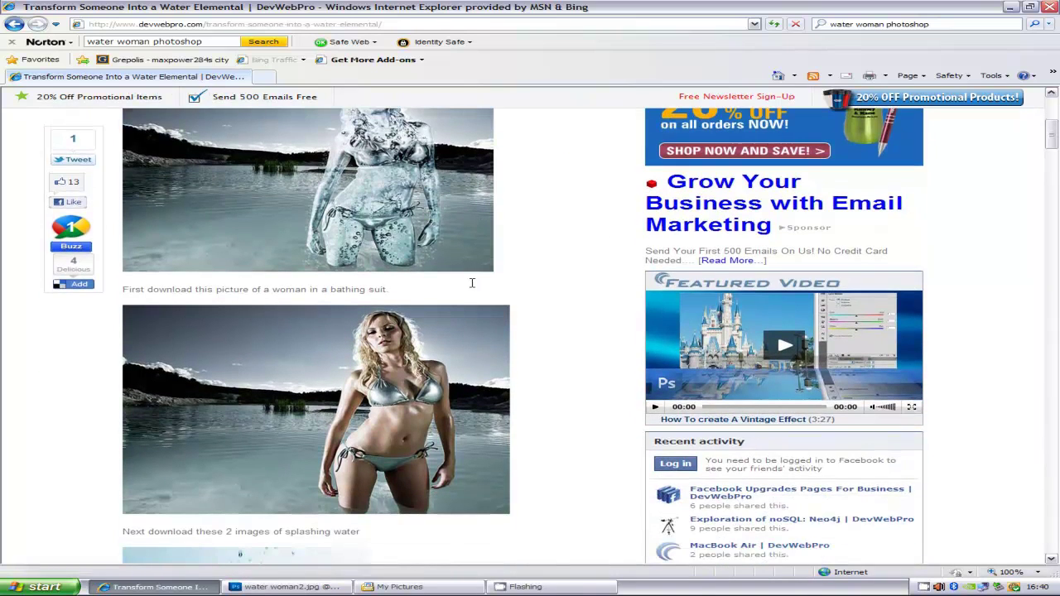
{"action": "scroll", "coordinate": [515, 253], "scroll_direction": "down", "scroll_amount": 2}
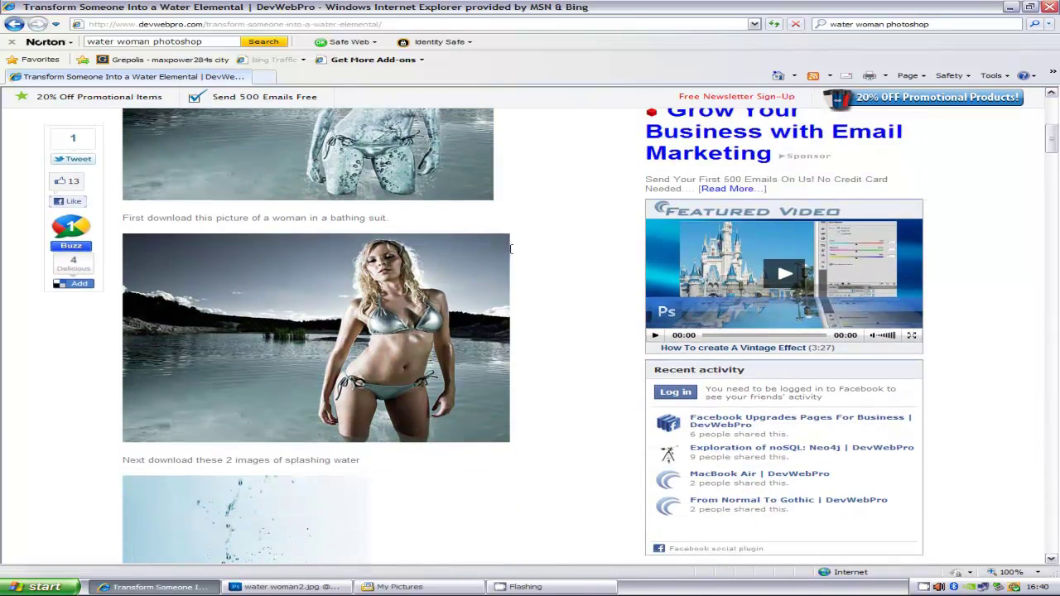
{"action": "scroll", "coordinate": [504, 240], "scroll_direction": "down", "scroll_amount": 12}
{"action": "scroll", "coordinate": [504, 243], "scroll_direction": "down", "scroll_amount": 6}
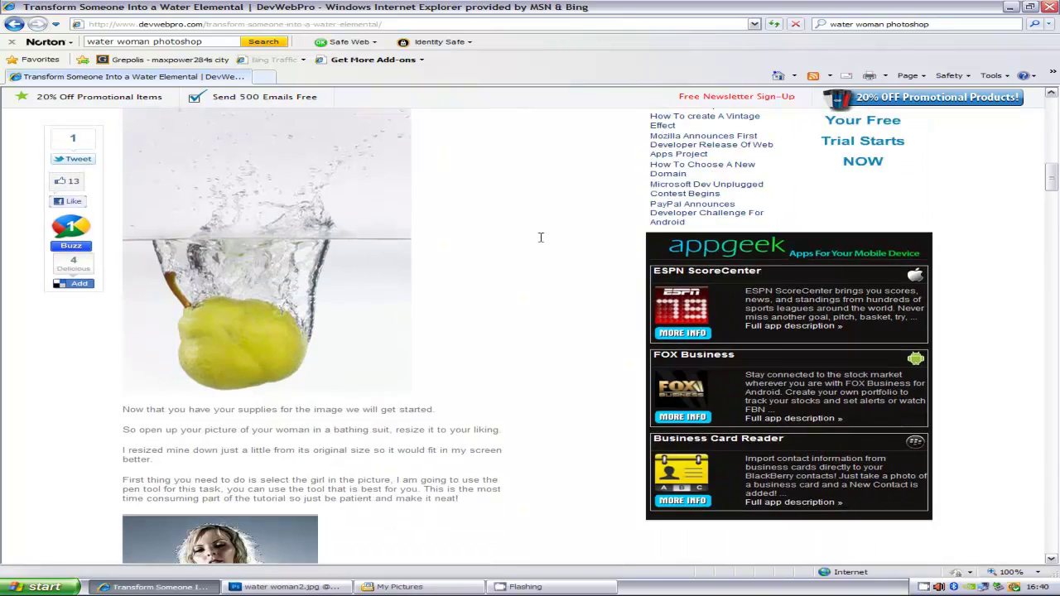
{"action": "scroll", "coordinate": [540, 238], "scroll_direction": "down", "scroll_amount": 3}
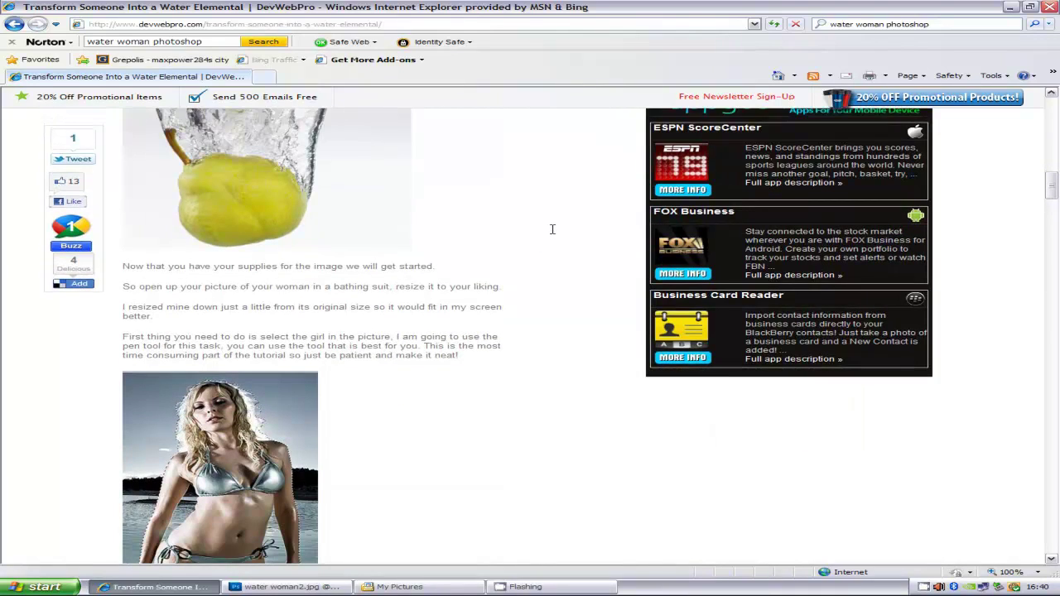
{"action": "scroll", "coordinate": [535, 237], "scroll_direction": "down", "scroll_amount": 4}
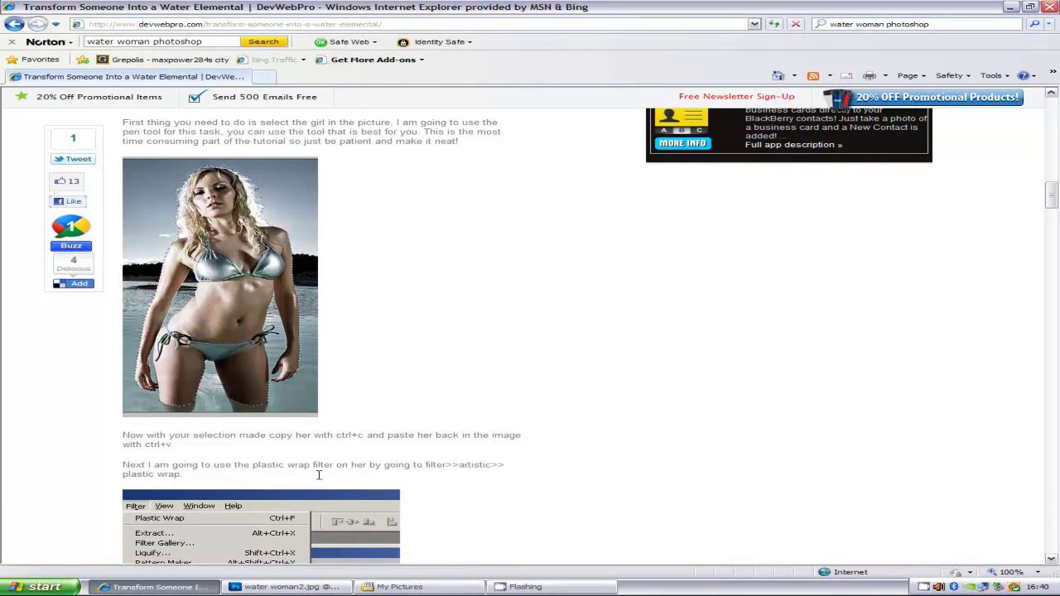
{"action": "scroll", "coordinate": [331, 331], "scroll_direction": "up", "scroll_amount": 10}
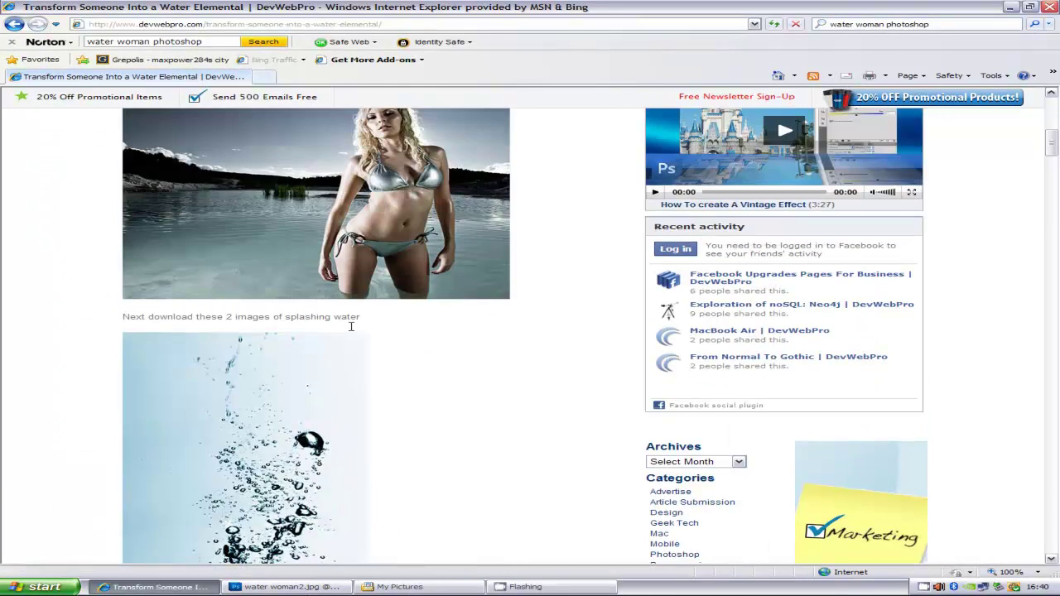
{"action": "scroll", "coordinate": [349, 323], "scroll_direction": "down", "scroll_amount": 3}
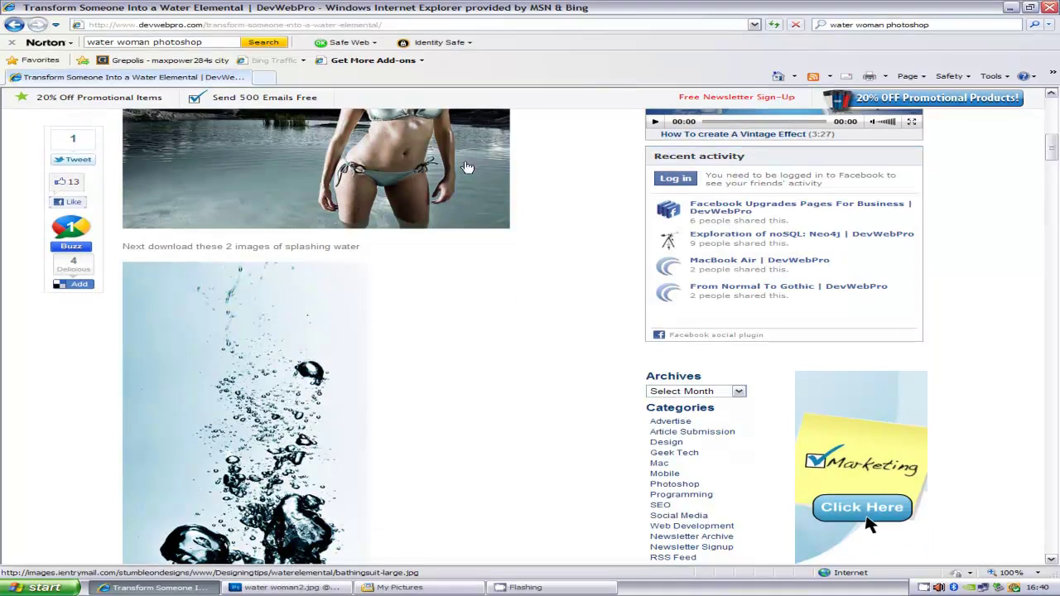
{"action": "scroll", "coordinate": [363, 172], "scroll_direction": "down", "scroll_amount": 9}
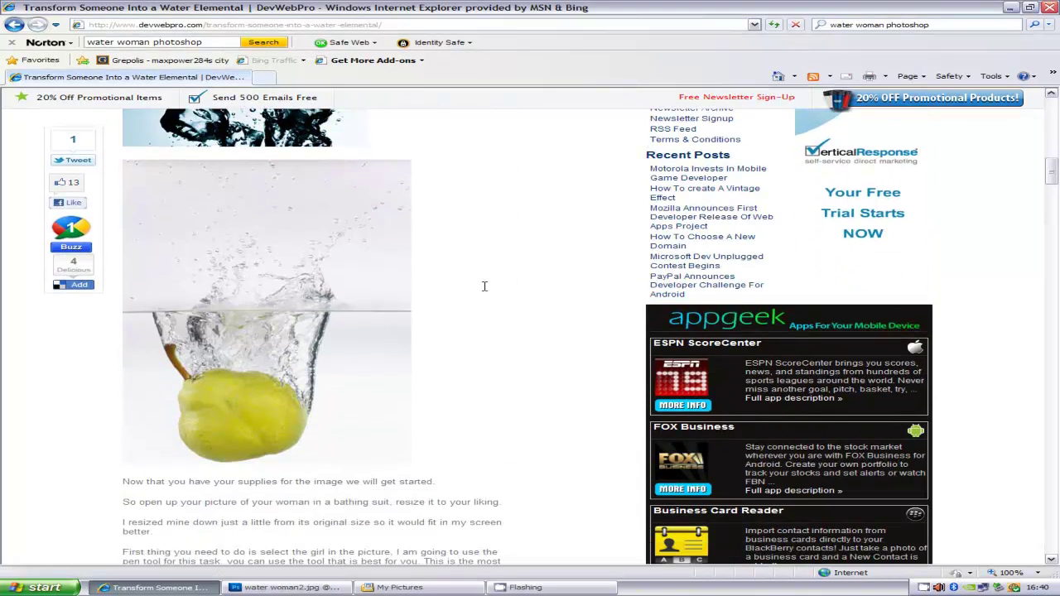
{"action": "scroll", "coordinate": [484, 286], "scroll_direction": "up", "scroll_amount": 5}
{"action": "scroll", "coordinate": [484, 286], "scroll_direction": "up", "scroll_amount": 2}
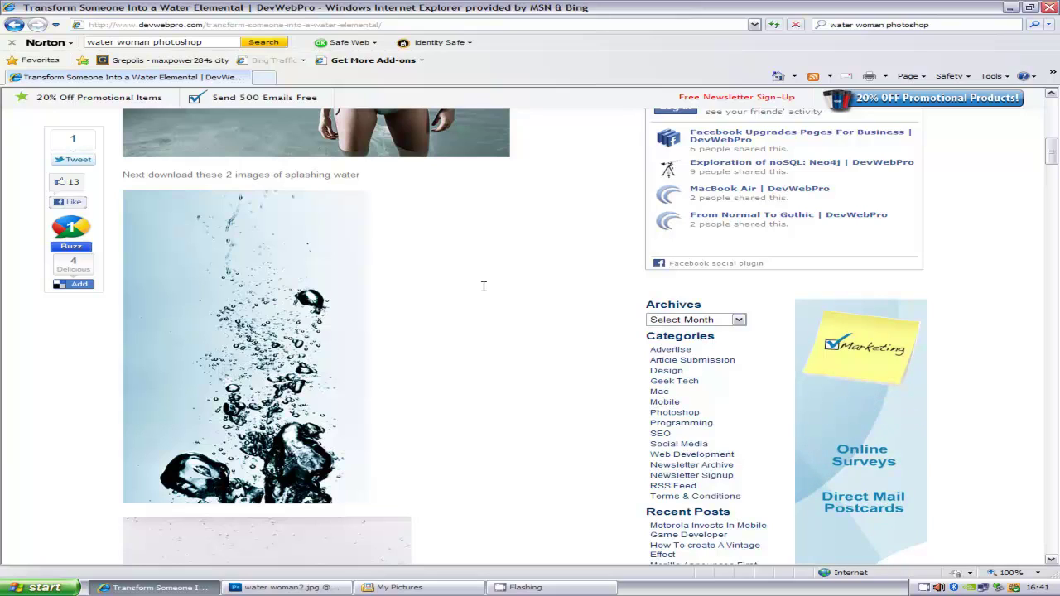
Switch back to Photoshop, bring up bathingsuit-large.jpg and convert its locked Background into a regular layer named Layer 0.
{"action": "left_click", "coordinate": [286, 587]}
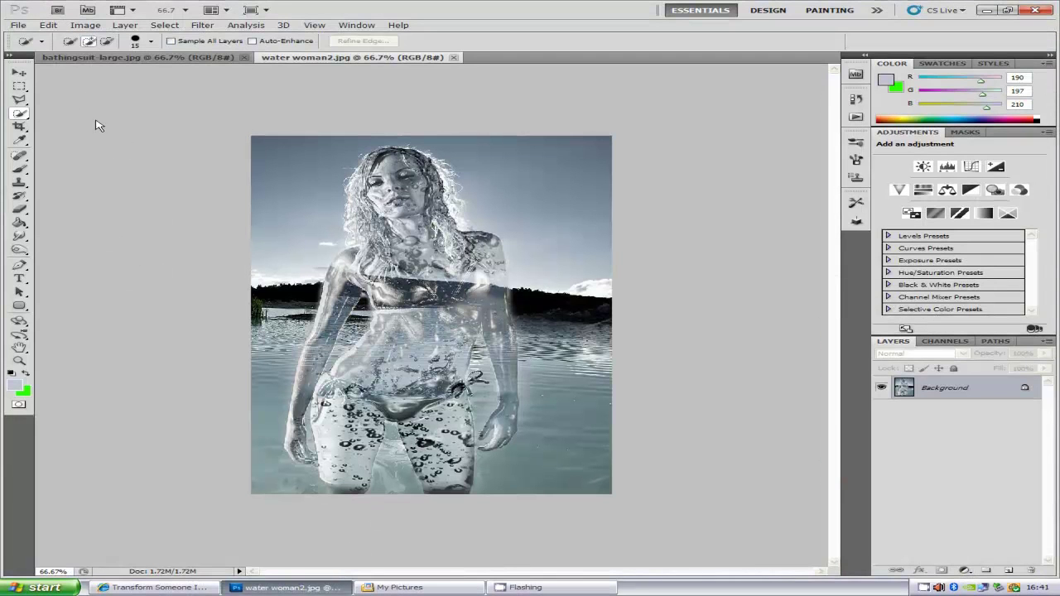
{"action": "left_click", "coordinate": [106, 57]}
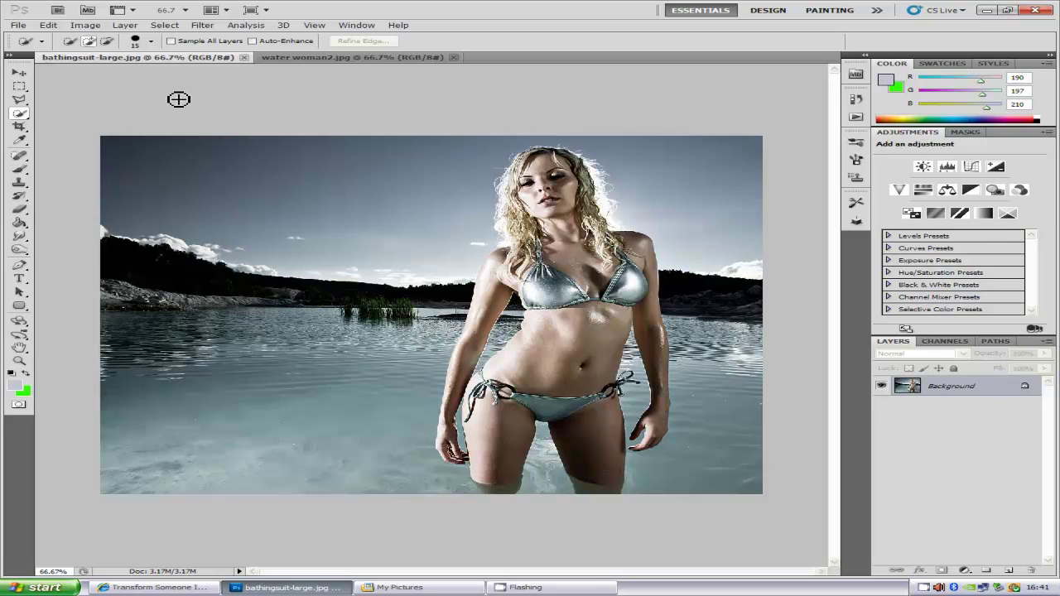
{"action": "left_click", "coordinate": [18, 26]}
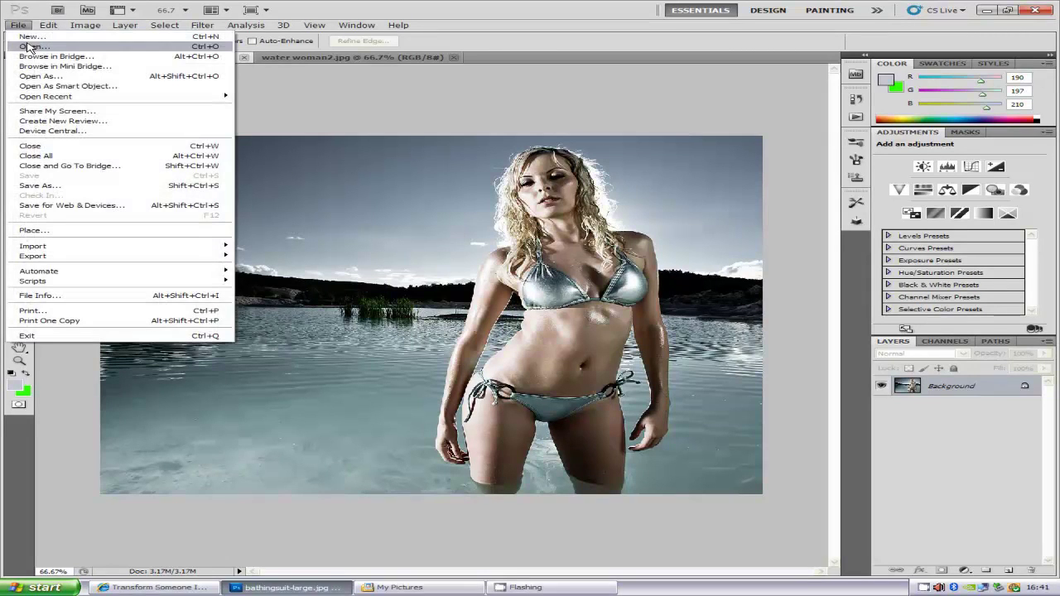
{"action": "left_click", "coordinate": [960, 460]}
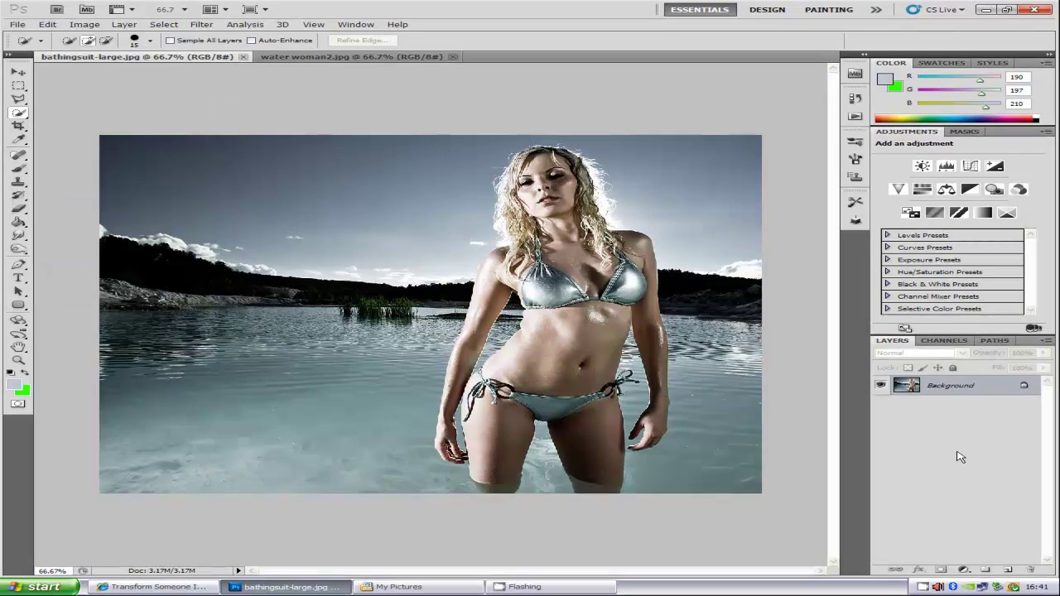
{"action": "double_click", "coordinate": [994, 392]}
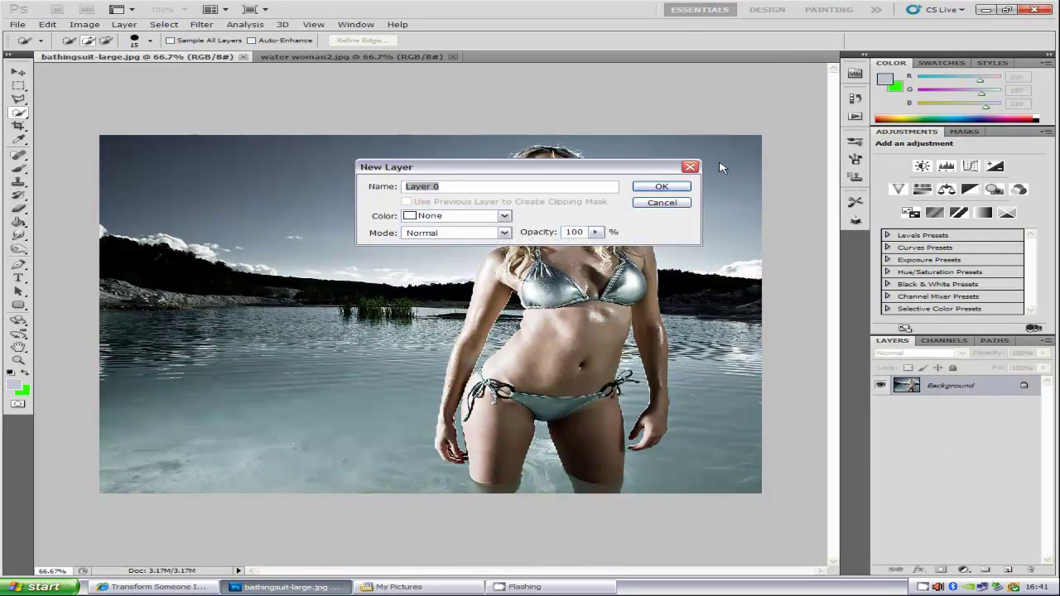
{"action": "left_click", "coordinate": [668, 187]}
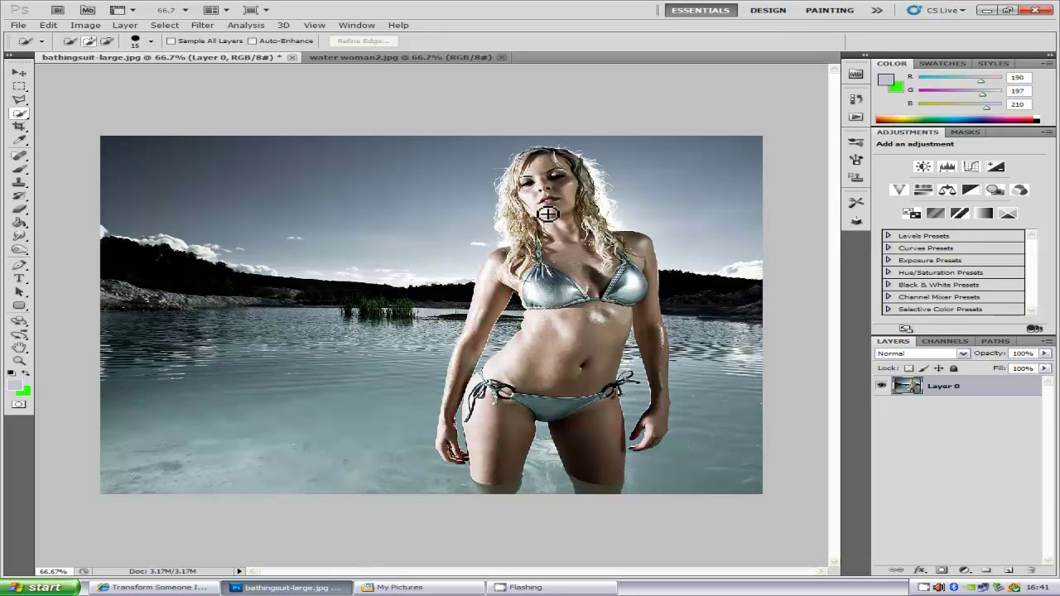
Select the whole woman with the Quick Selection tool, covering her head, torso, legs and both arms.
{"action": "mouse_move", "coordinate": [550, 173]}
{"action": "left_mouse_down"}
{"action": "mouse_move", "coordinate": [576, 248]}
{"action": "mouse_move", "coordinate": [572, 388]}
{"action": "mouse_move", "coordinate": [536, 388]}
{"action": "mouse_move", "coordinate": [494, 437]}
{"action": "mouse_move", "coordinate": [599, 410]}
{"action": "mouse_move", "coordinate": [604, 391]}
{"action": "mouse_move", "coordinate": [605, 440]}
{"action": "left_mouse_up"}
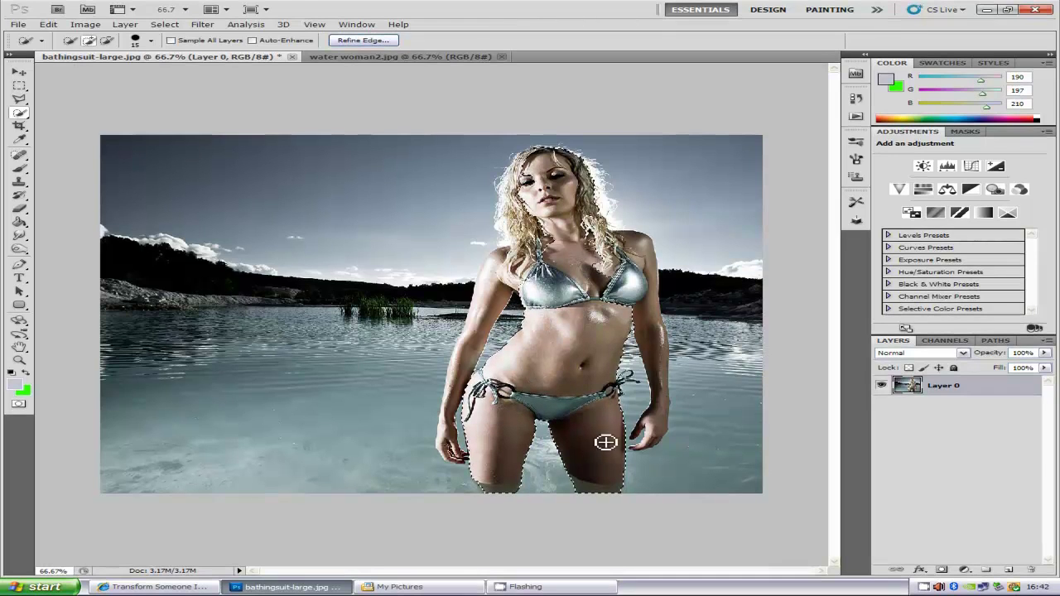
{"action": "mouse_move", "coordinate": [622, 249]}
{"action": "left_mouse_down"}
{"action": "mouse_move", "coordinate": [651, 337]}
{"action": "mouse_move", "coordinate": [658, 350]}
{"action": "mouse_move", "coordinate": [666, 336]}
{"action": "mouse_move", "coordinate": [672, 344]}
{"action": "mouse_move", "coordinate": [657, 418]}
{"action": "left_mouse_up"}
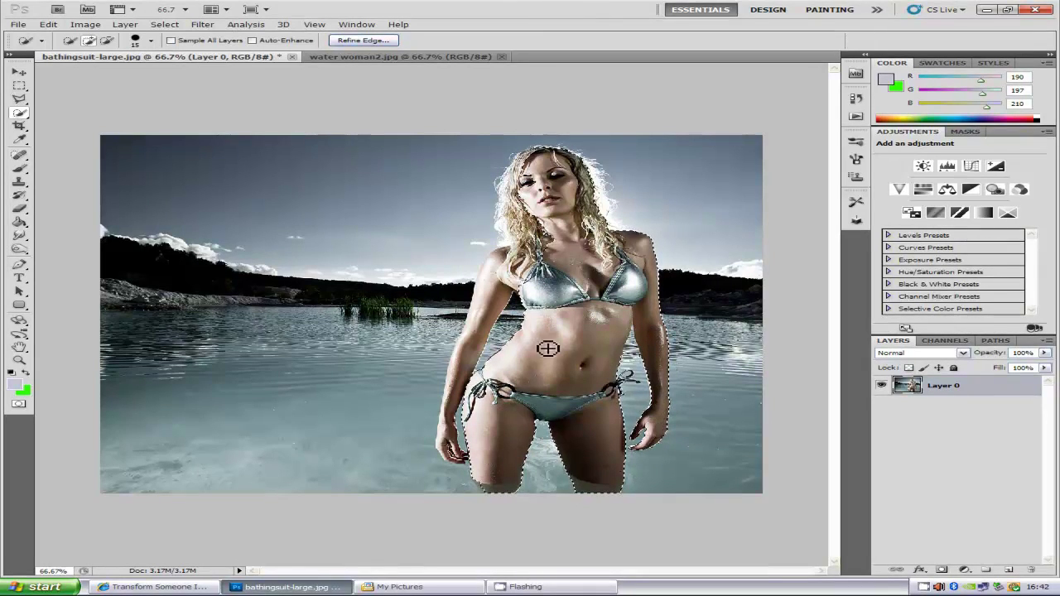
{"action": "mouse_move", "coordinate": [522, 271]}
{"action": "left_mouse_down"}
{"action": "mouse_move", "coordinate": [495, 287]}
{"action": "mouse_move", "coordinate": [516, 262]}
{"action": "mouse_move", "coordinate": [504, 261]}
{"action": "mouse_move", "coordinate": [479, 329]}
{"action": "mouse_move", "coordinate": [501, 315]}
{"action": "mouse_move", "coordinate": [504, 302]}
{"action": "mouse_move", "coordinate": [456, 379]}
{"action": "mouse_move", "coordinate": [465, 449]}
{"action": "left_mouse_up"}
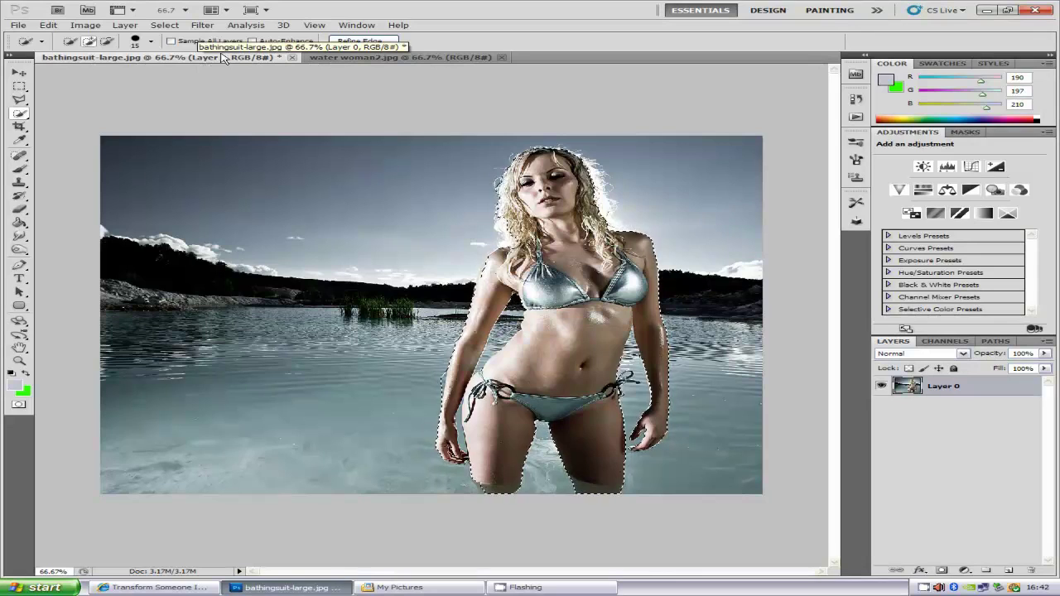
Set the Quick Selection tool to subtract mode and copy the selected woman onto a new layer with Layer via Copy.
{"action": "left_click", "coordinate": [107, 43]}
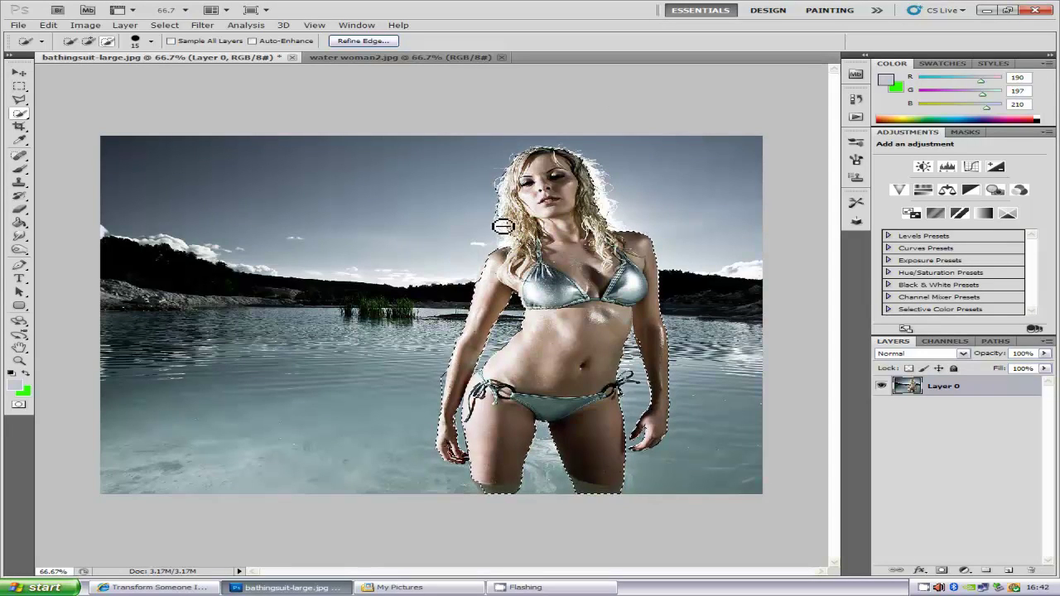
{"action": "scroll", "coordinate": [503, 225], "scroll_direction": "up", "scroll_amount": 5}
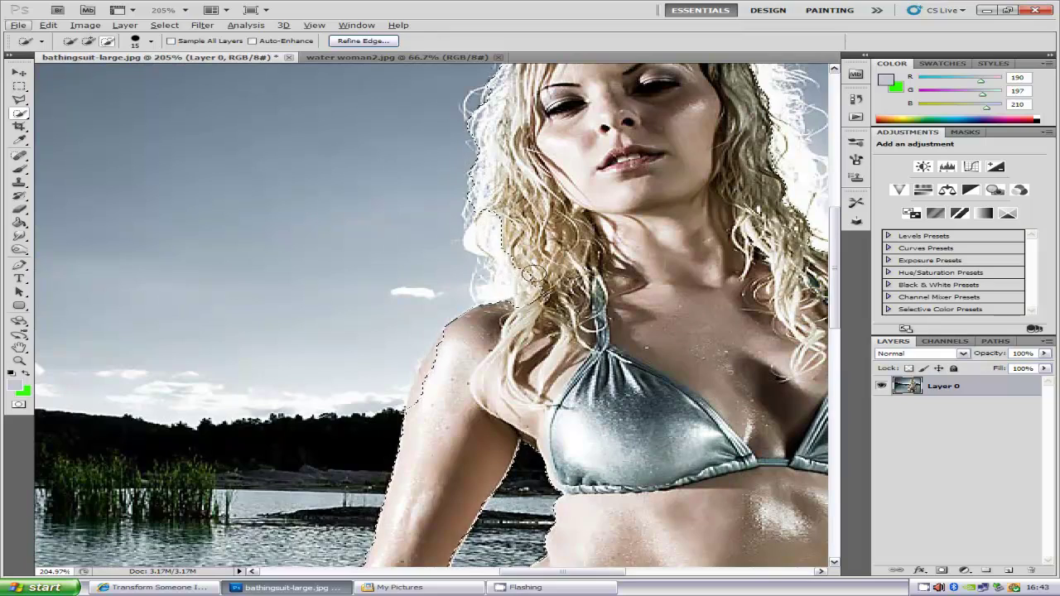
{"action": "scroll", "coordinate": [491, 227], "scroll_direction": "down", "scroll_amount": 5}
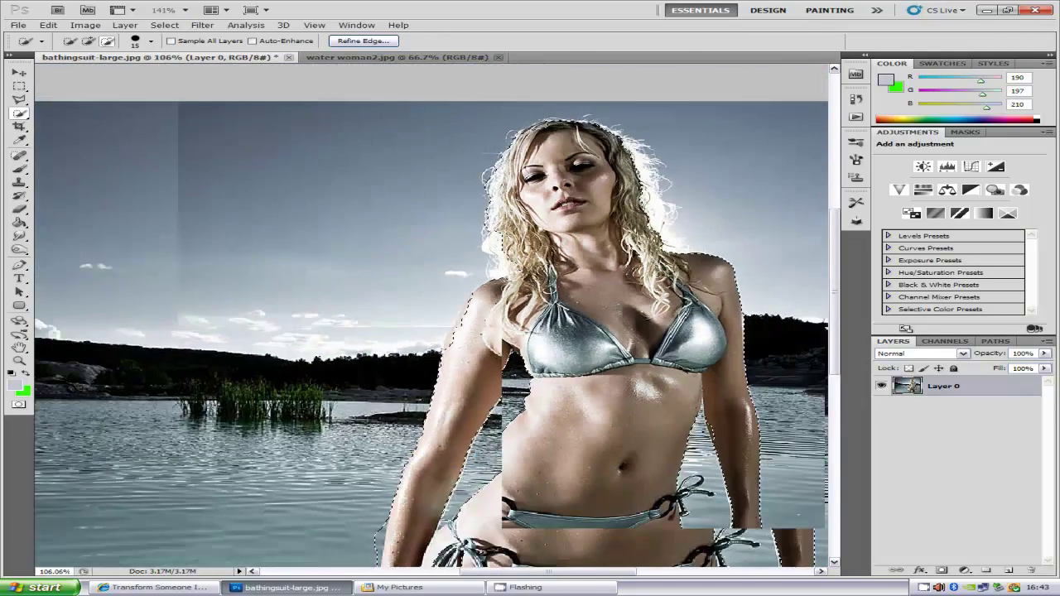
{"action": "scroll", "coordinate": [497, 244], "scroll_direction": "down", "scroll_amount": 2}
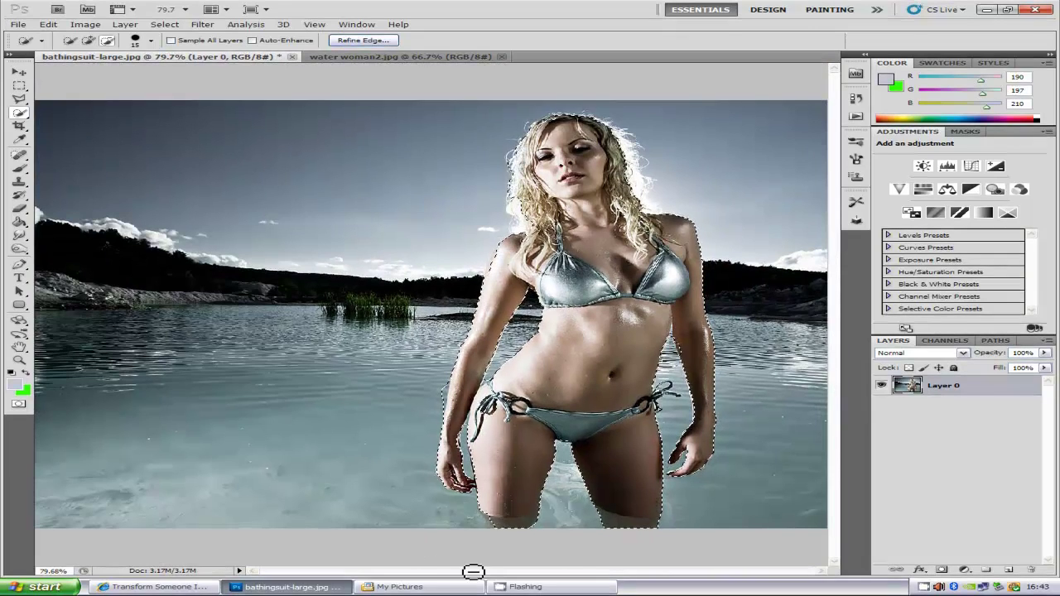
{"action": "scroll", "coordinate": [572, 319], "scroll_direction": "down", "scroll_amount": 1}
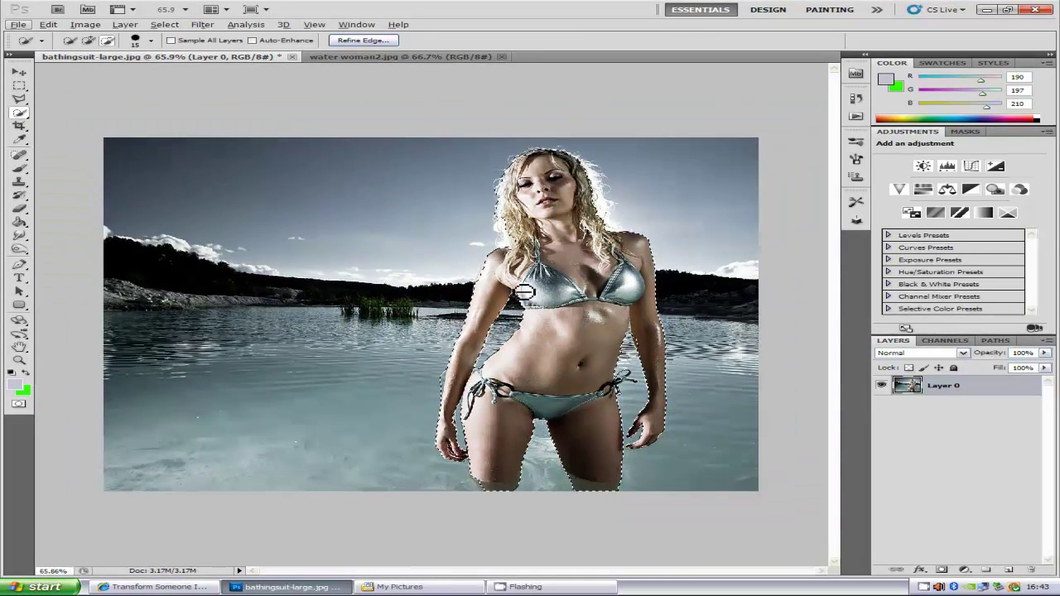
{"action": "right_click", "coordinate": [568, 259]}
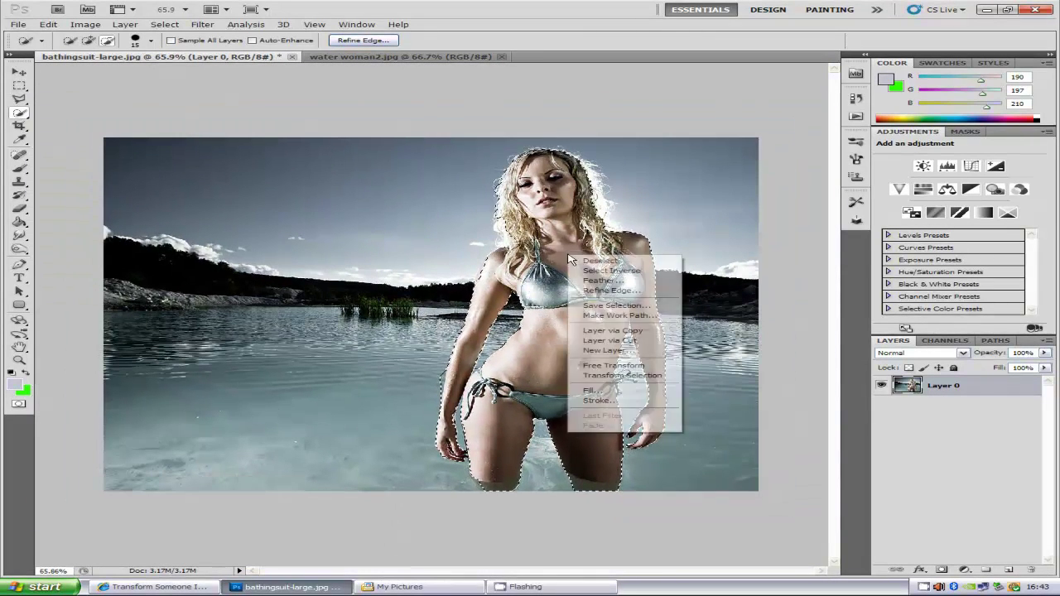
{"action": "left_click", "coordinate": [615, 331]}
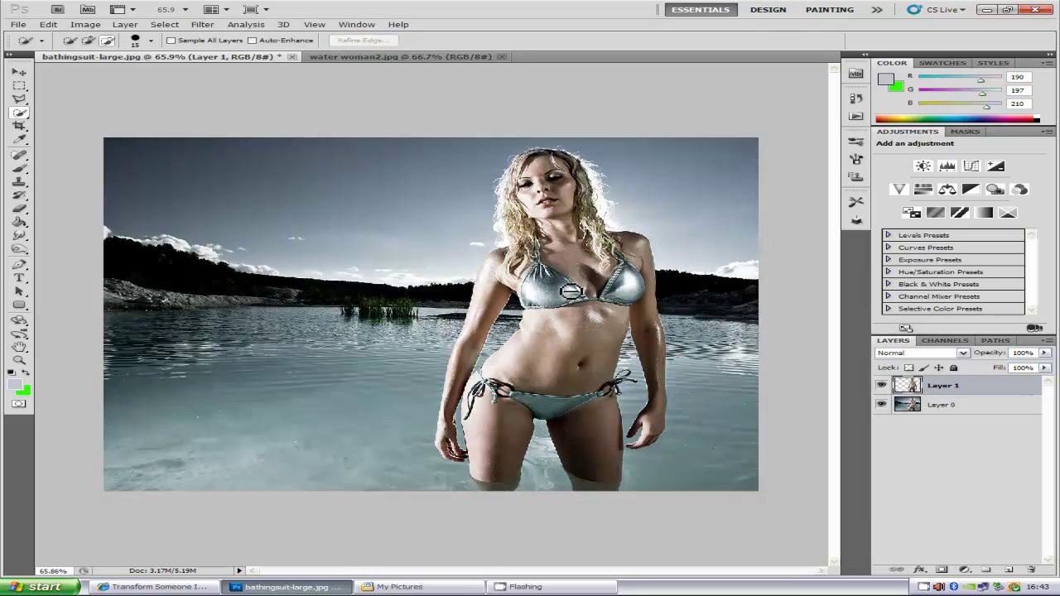
Apply the Plastic Wrap filter to the woman's layer with Highlight Strength 20, Detail 8 and Smoothness 6.
{"action": "left_click", "coordinate": [202, 24]}
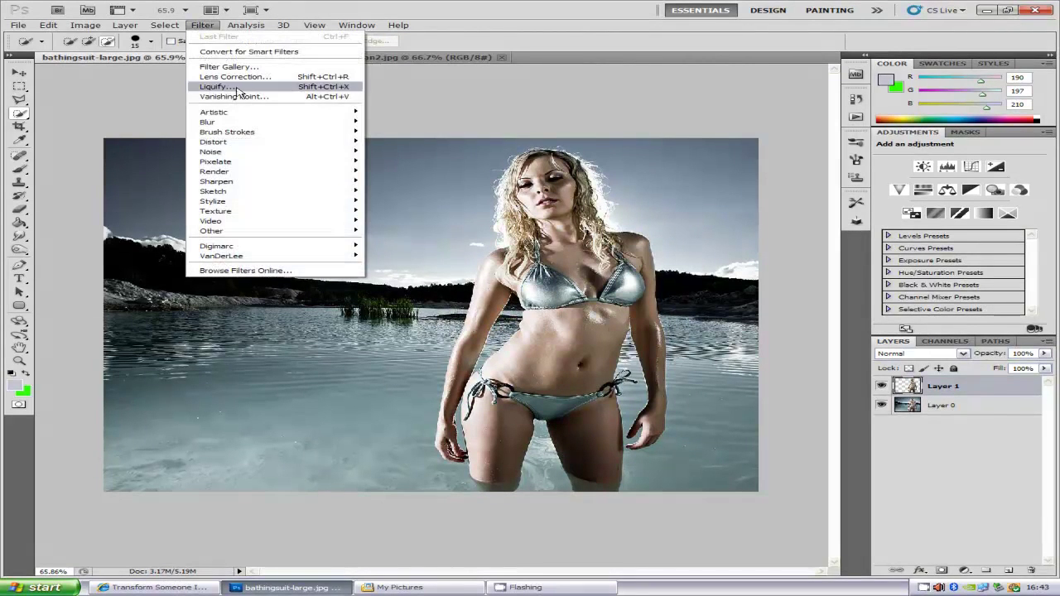
{"action": "mouse_move", "coordinate": [239, 112]}
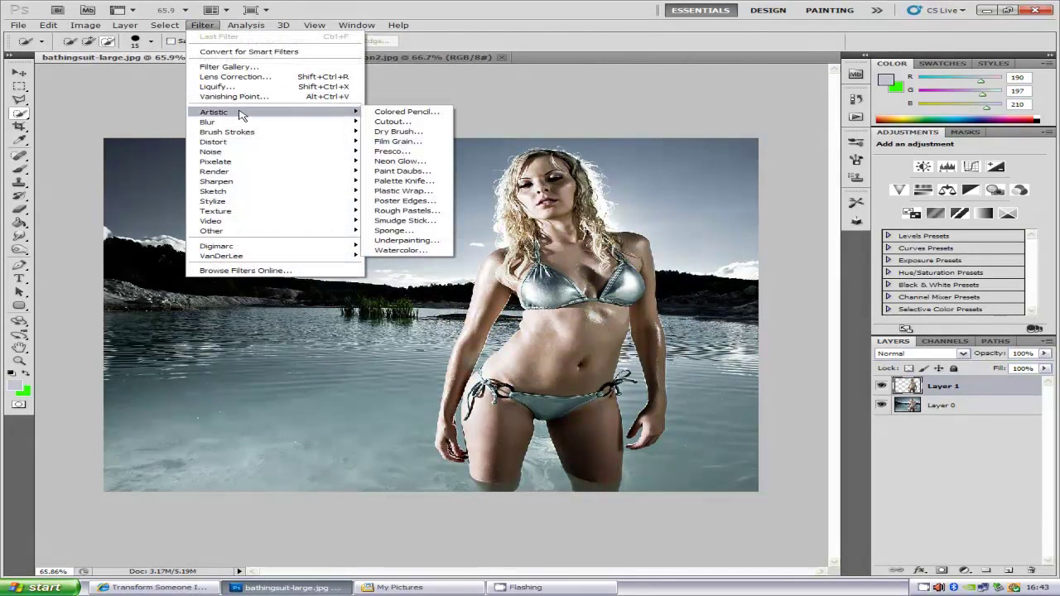
{"action": "left_click", "coordinate": [413, 193]}
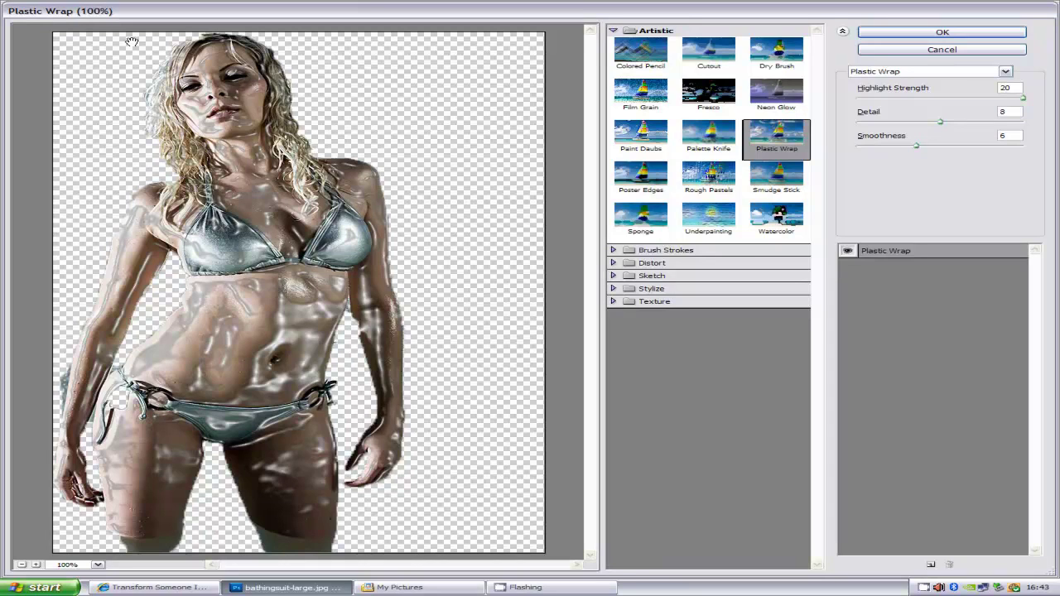
{"action": "left_click", "coordinate": [941, 34]}
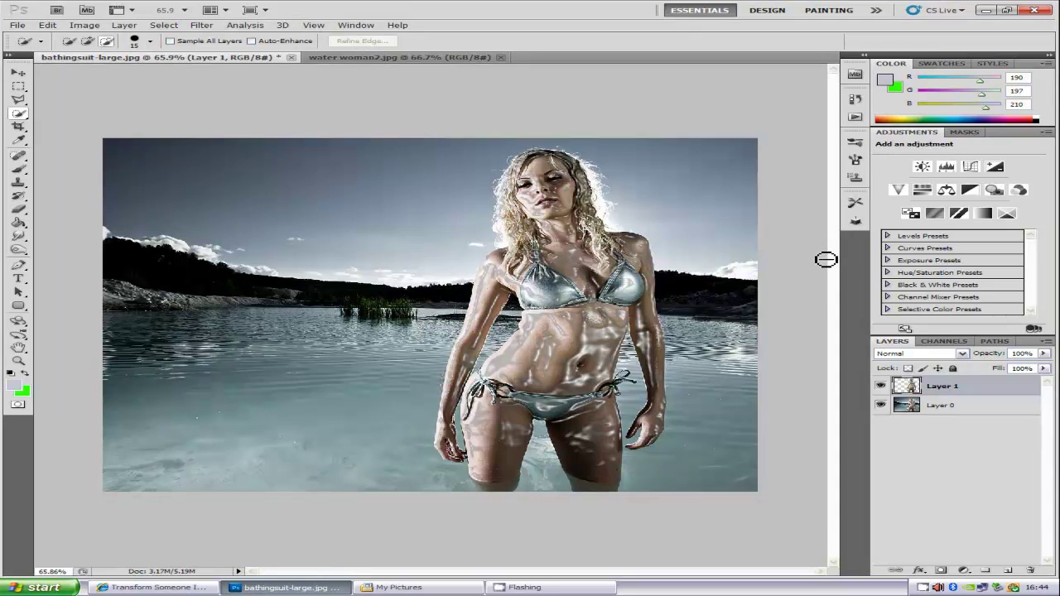
Desaturate the woman on Layer 1 and keep that layer active.
{"action": "key", "text": "ctrl+shift+u"}
{"action": "left_click", "coordinate": [951, 408]}
{"action": "left_click", "coordinate": [950, 387]}
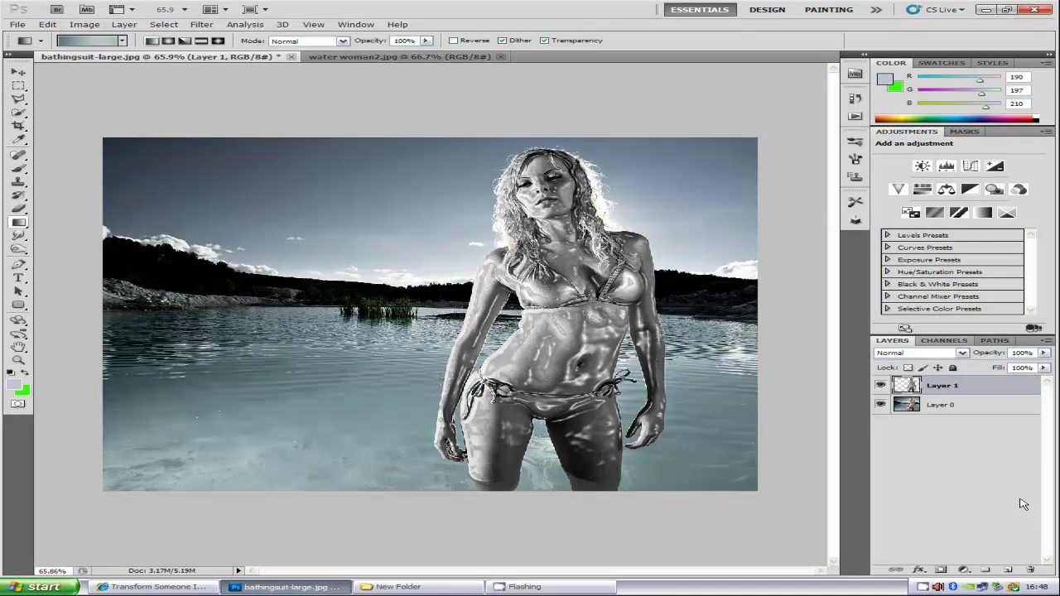
Add a new empty layer above Layer 1 and choose the Gradient Tool.
{"action": "left_click", "coordinate": [1005, 569]}
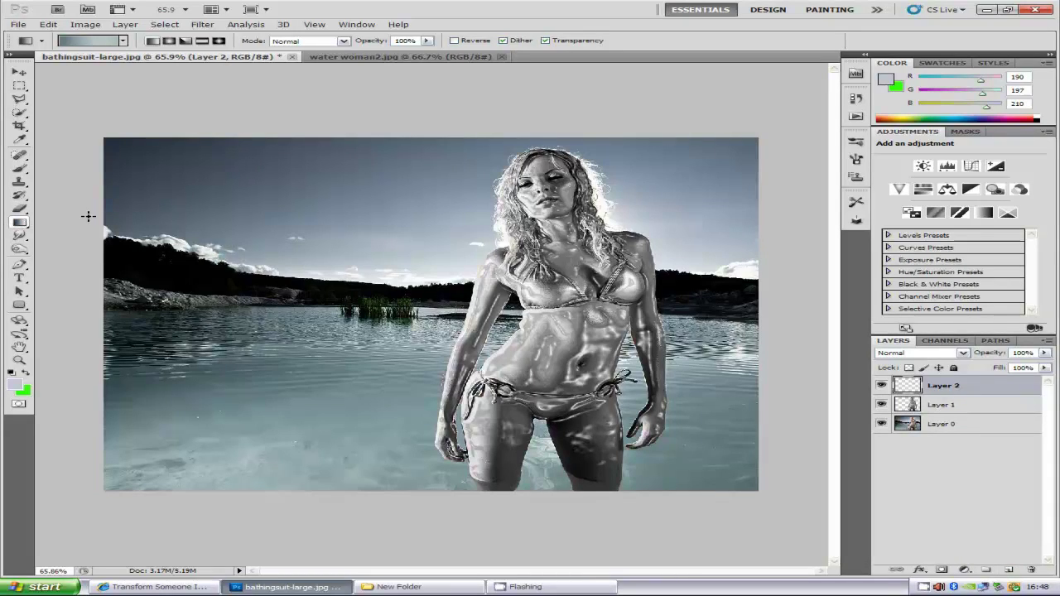
{"action": "left_click", "coordinate": [20, 225]}
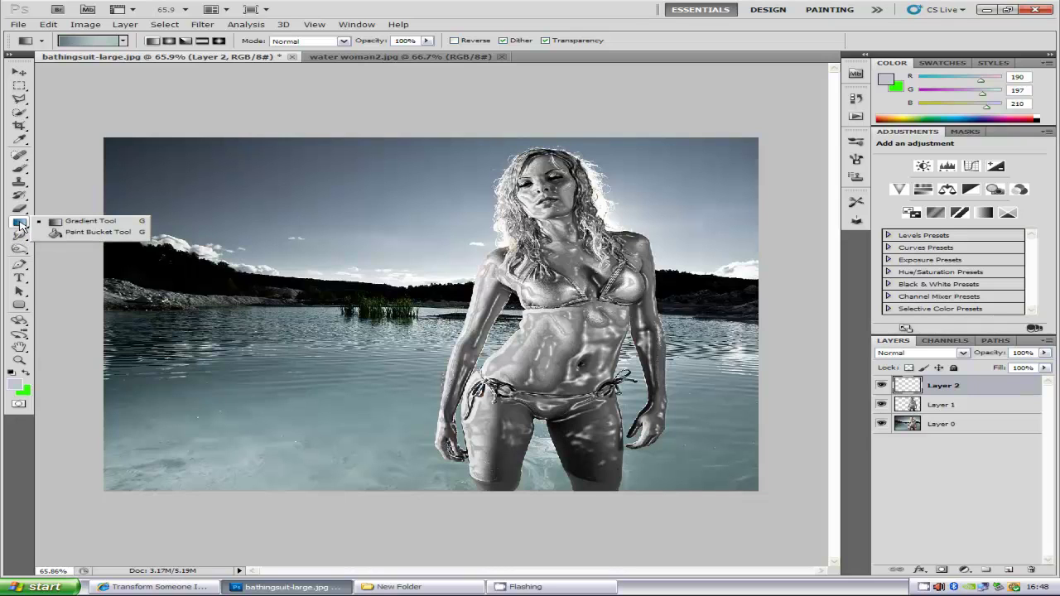
{"action": "left_click", "coordinate": [89, 221]}
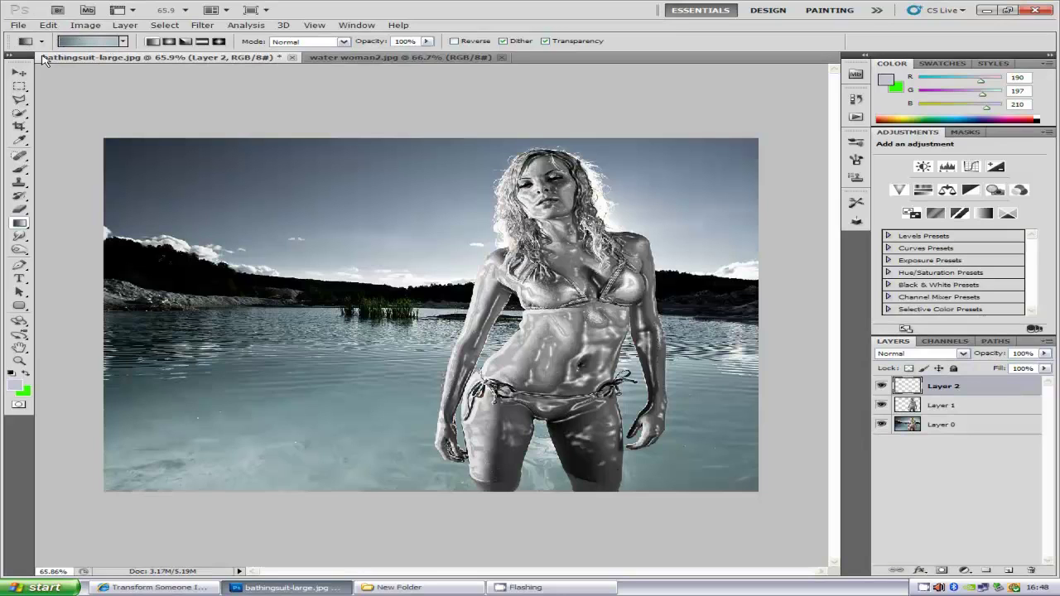
Set up a custom solid gradient with four stops running from dark to light blue-grey tones of the lake water.
{"action": "left_click", "coordinate": [92, 41]}
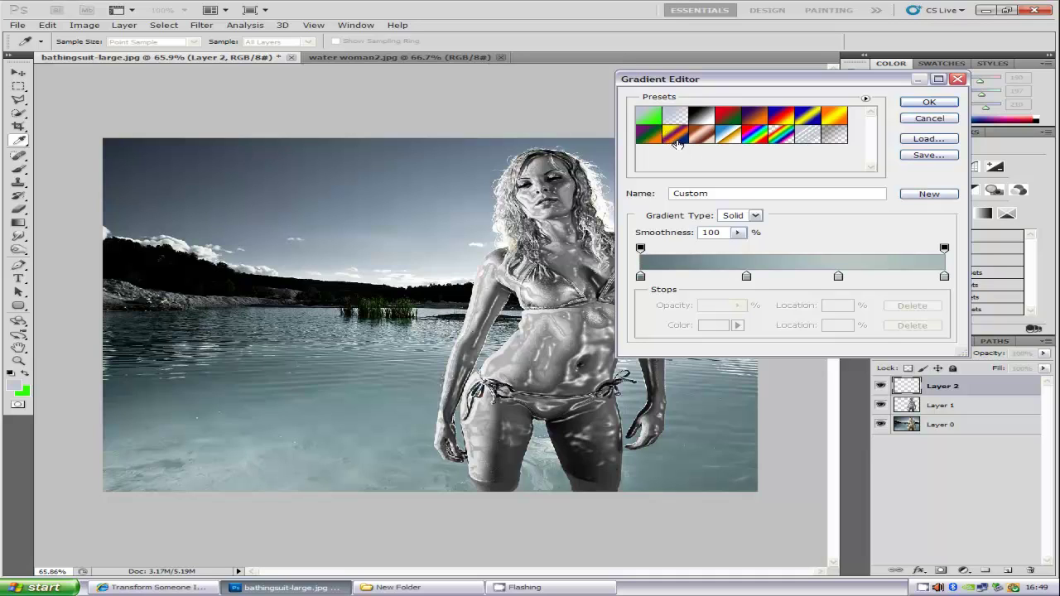
{"action": "left_click", "coordinate": [640, 276]}
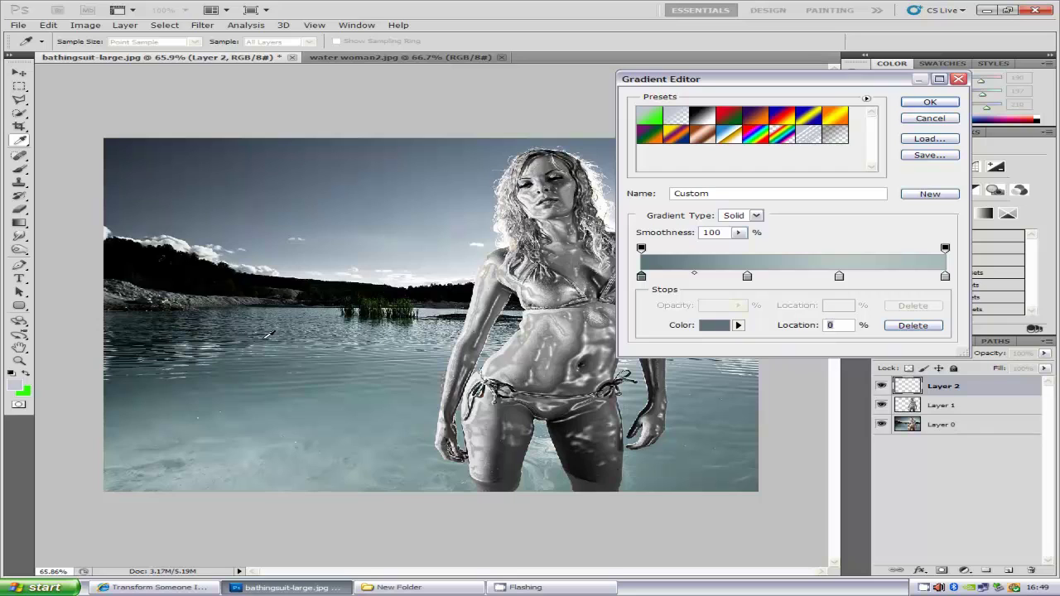
{"action": "left_click", "coordinate": [929, 103]}
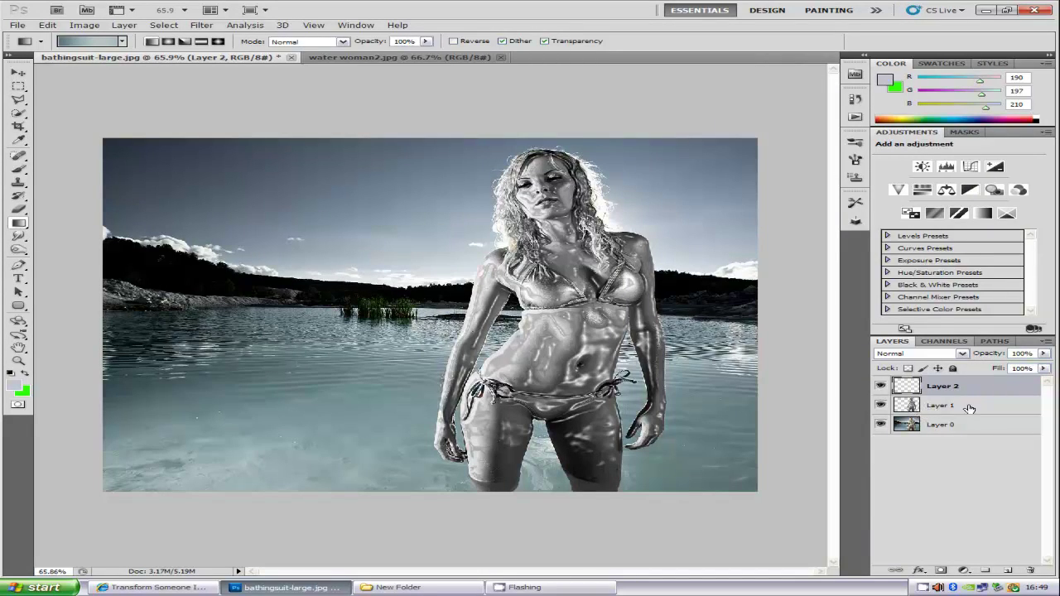
Fill the outline of Layer 1's woman on Layer 2 with the gradient, dark at the legs and light above, and hide Layer 2.
{"action": "left_click", "coordinate": [909, 405], "text": "ctrl"}
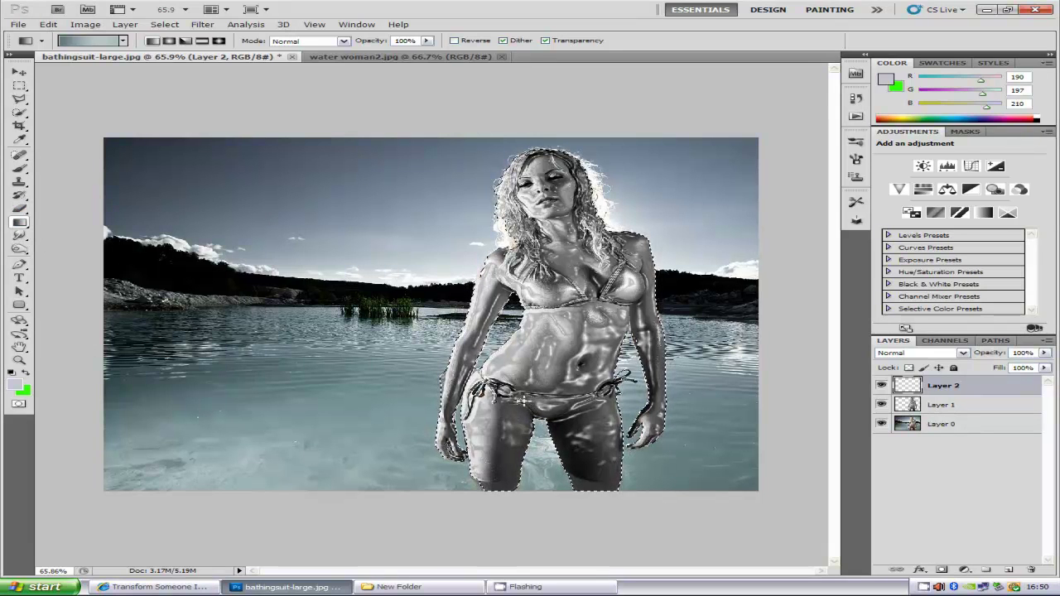
{"action": "left_click_drag", "start_coordinate": [574, 207], "coordinate": [569, 207]}
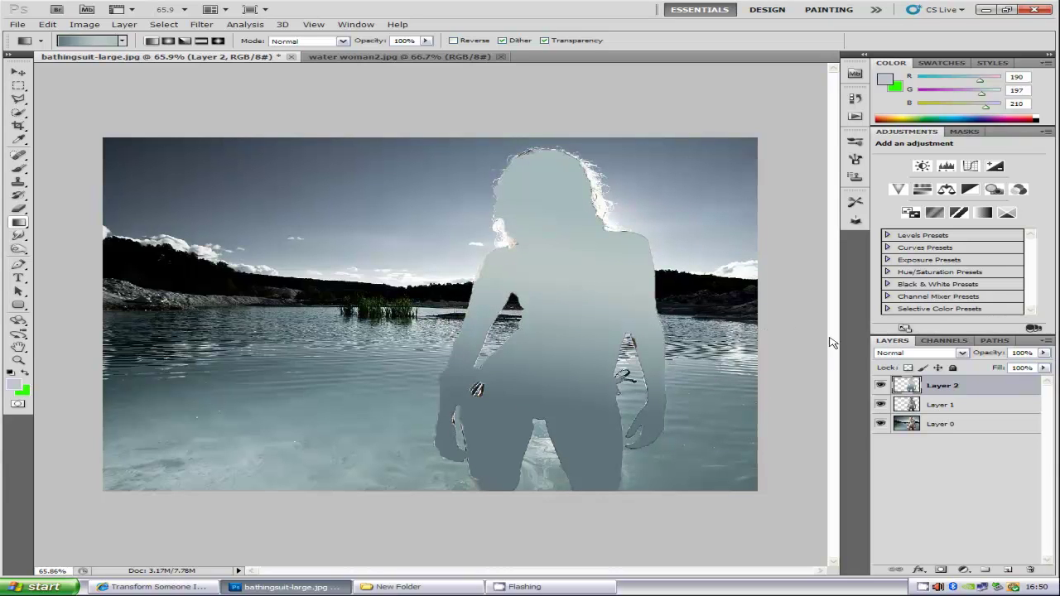
{"action": "left_click", "coordinate": [881, 385]}
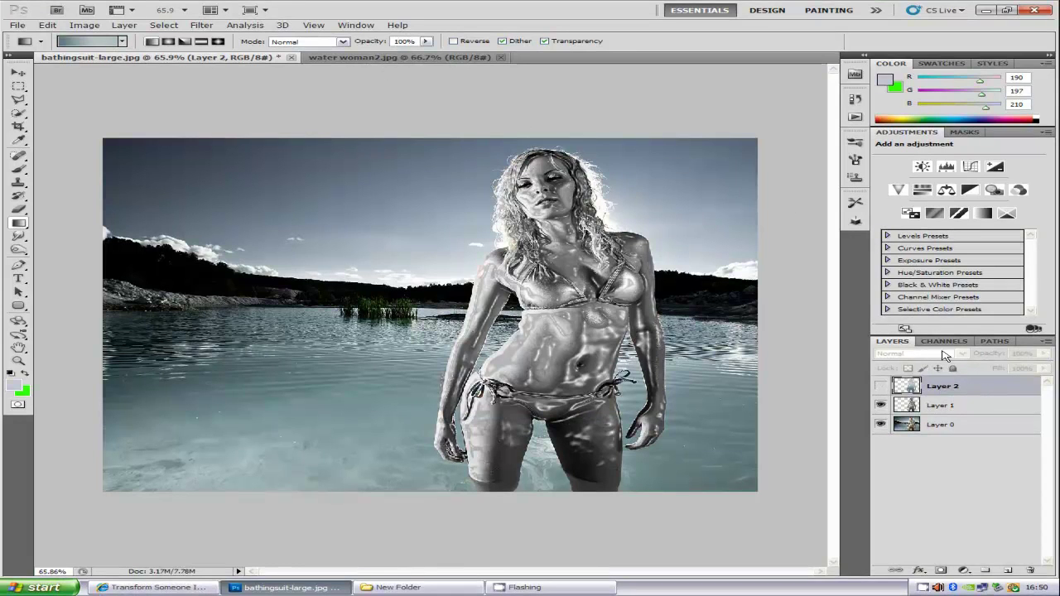
Open splash1-large.jpg from the New Folder pictures as another Photoshop document.
{"action": "left_click", "coordinate": [397, 586]}
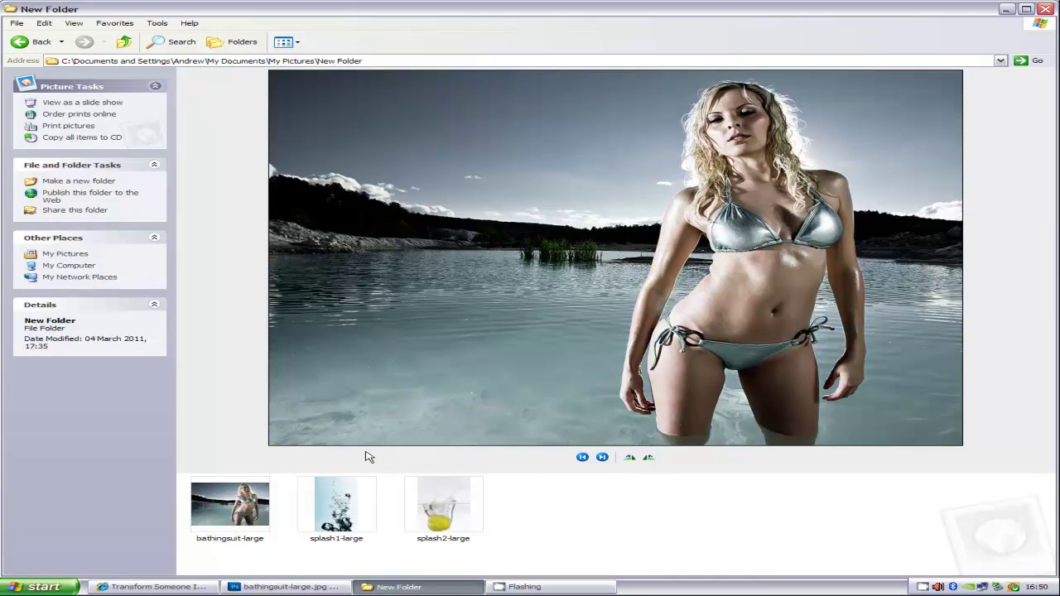
{"action": "left_click", "coordinate": [352, 506]}
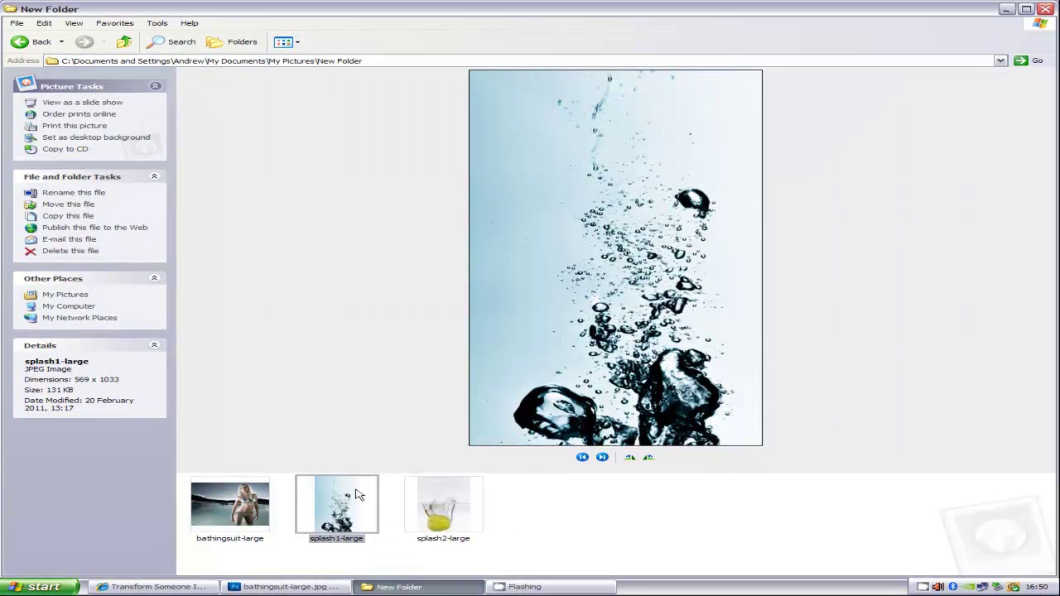
{"action": "left_click", "coordinate": [294, 589]}
{"action": "left_click_drag", "start_coordinate": [295, 593], "coordinate": [557, 60]}
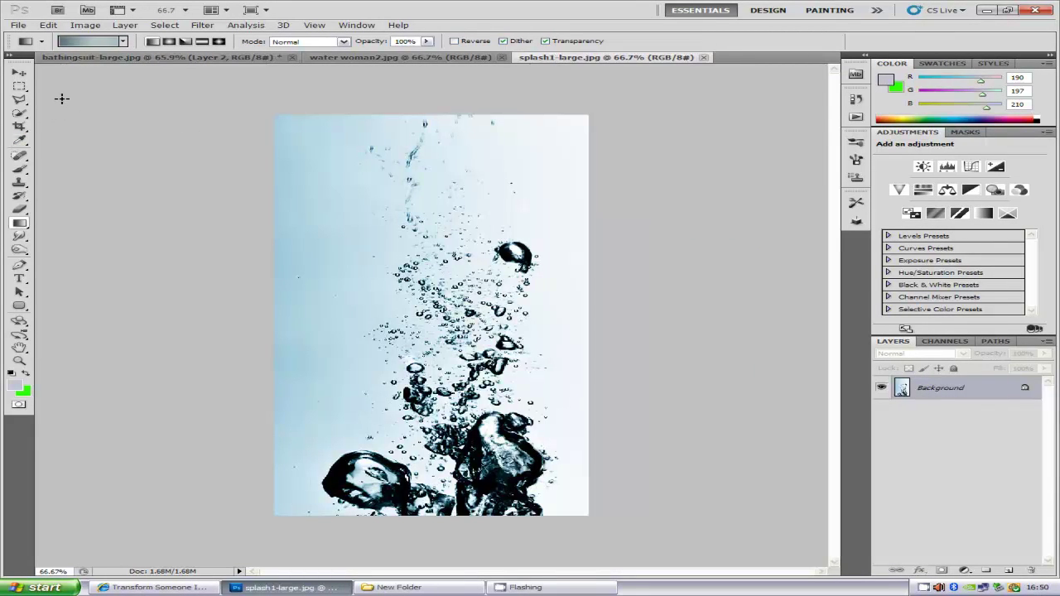
Select a full-width rectangular strip of bubbles in the middle of splash1-large.jpg and move it into bathingsuit-large.jpg over the woman's legs.
{"action": "left_click", "coordinate": [19, 86]}
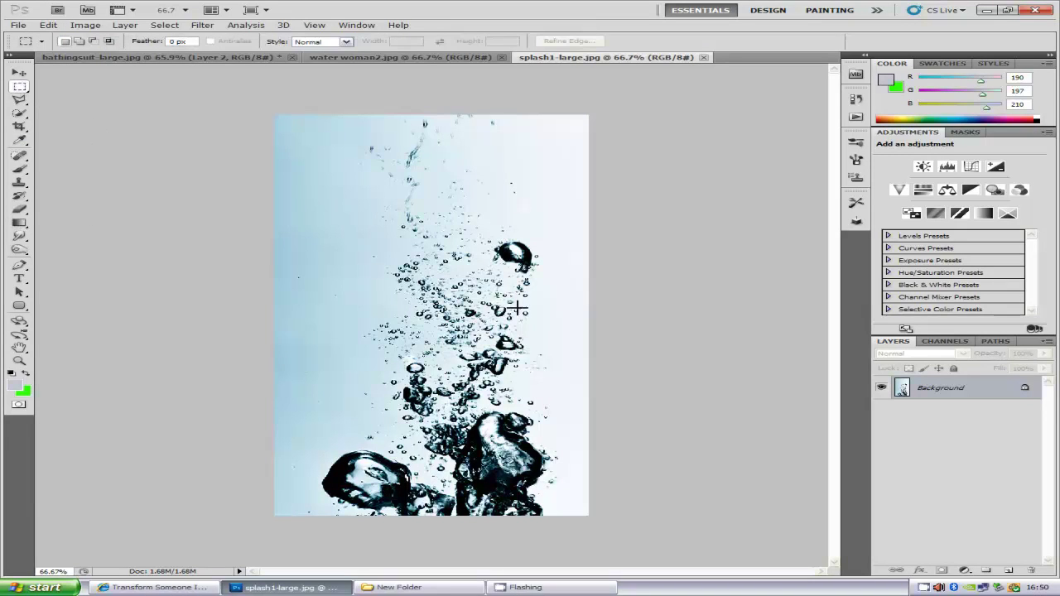
{"action": "left_click_drag", "start_coordinate": [405, 349], "coordinate": [241, 397]}
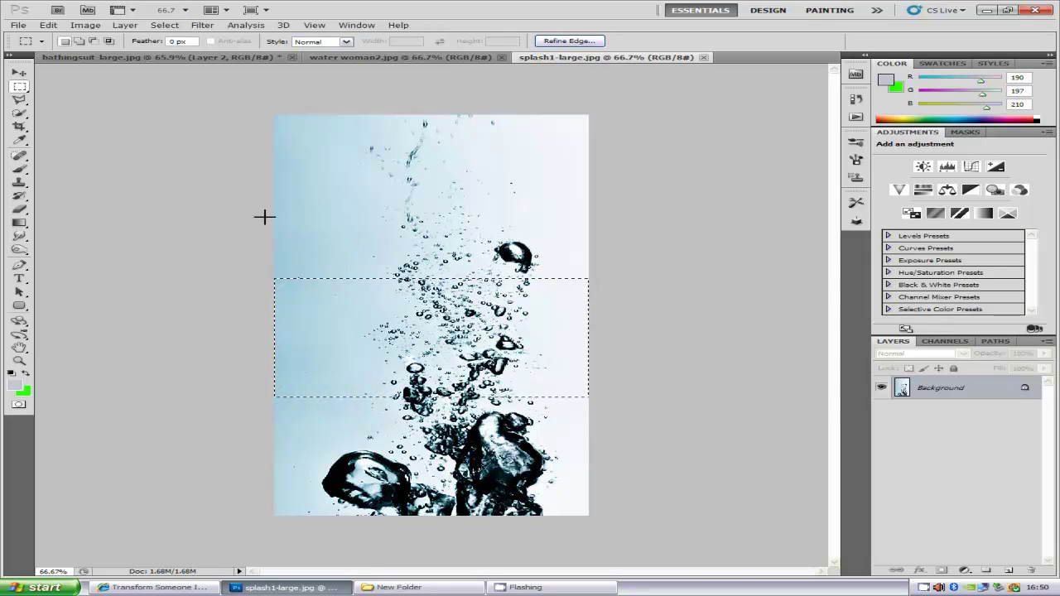
{"action": "left_click", "coordinate": [19, 74]}
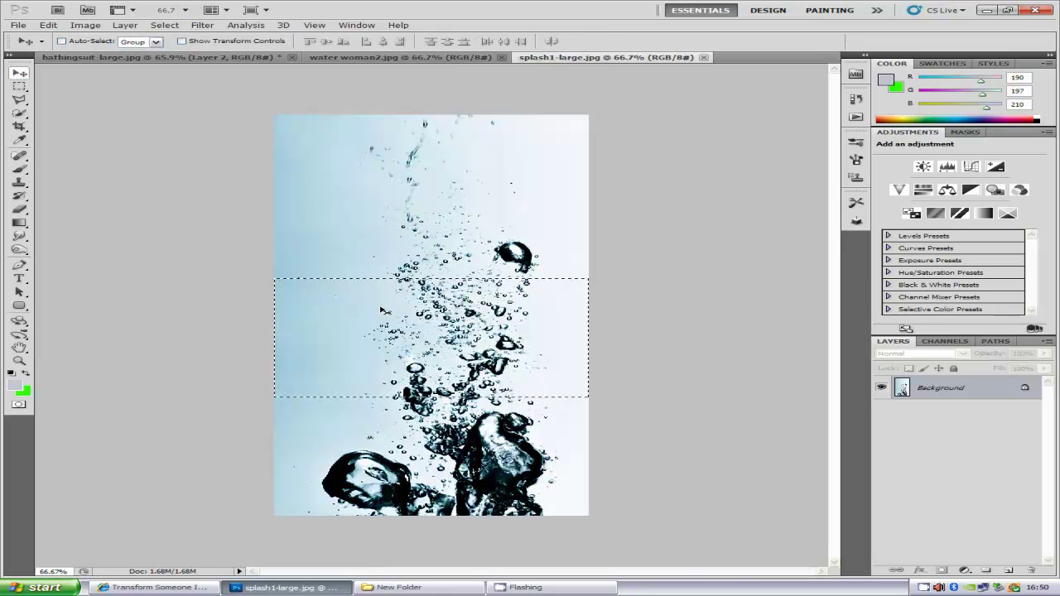
{"action": "left_click_drag", "start_coordinate": [534, 331], "coordinate": [556, 432]}
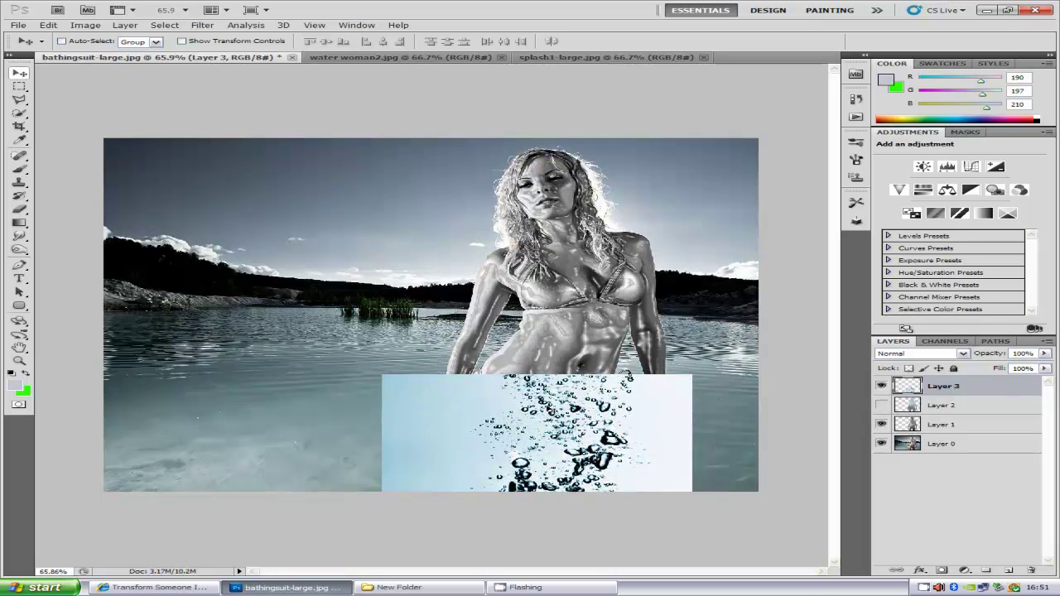
Lower the bubble layer's opacity to 54% and shift the strip slightly left to centre it over the woman's legs.
{"action": "left_click", "coordinate": [1045, 355]}
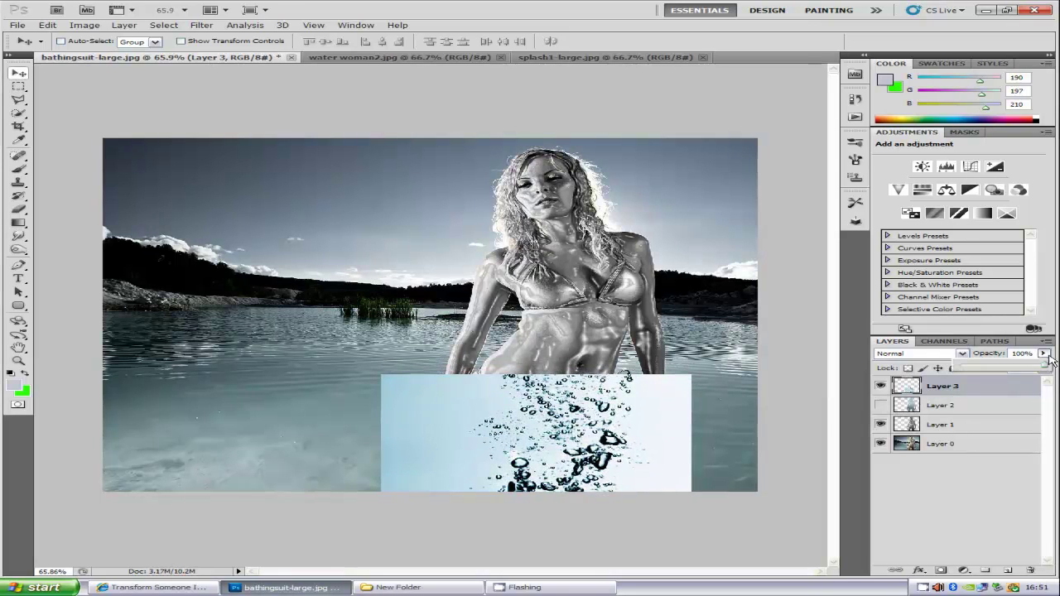
{"action": "left_click_drag", "start_coordinate": [1048, 371], "coordinate": [1009, 371]}
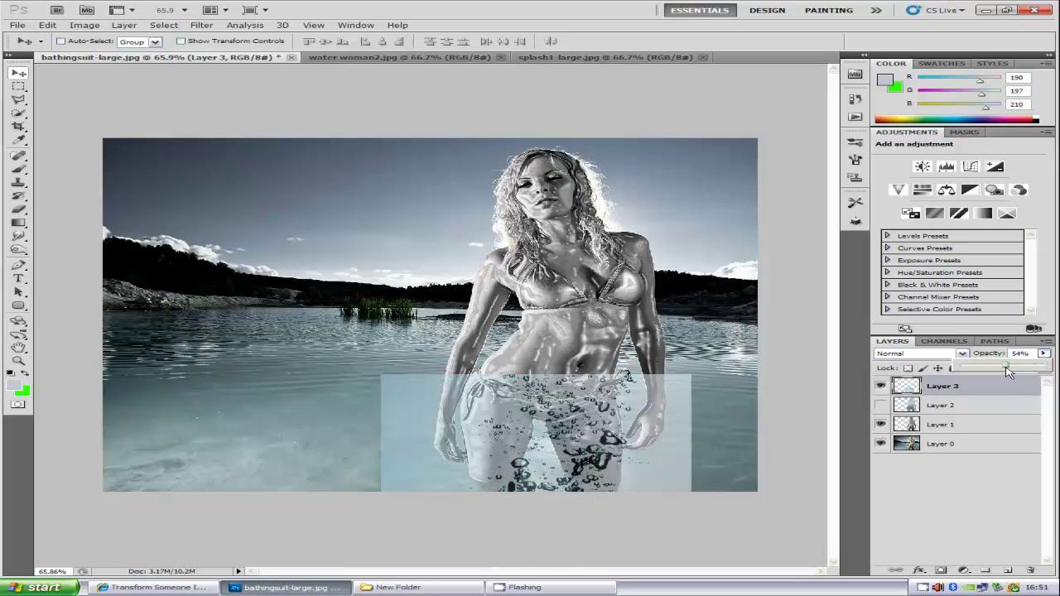
{"action": "left_click", "coordinate": [635, 393]}
{"action": "left_click_drag", "start_coordinate": [635, 393], "coordinate": [626, 394]}
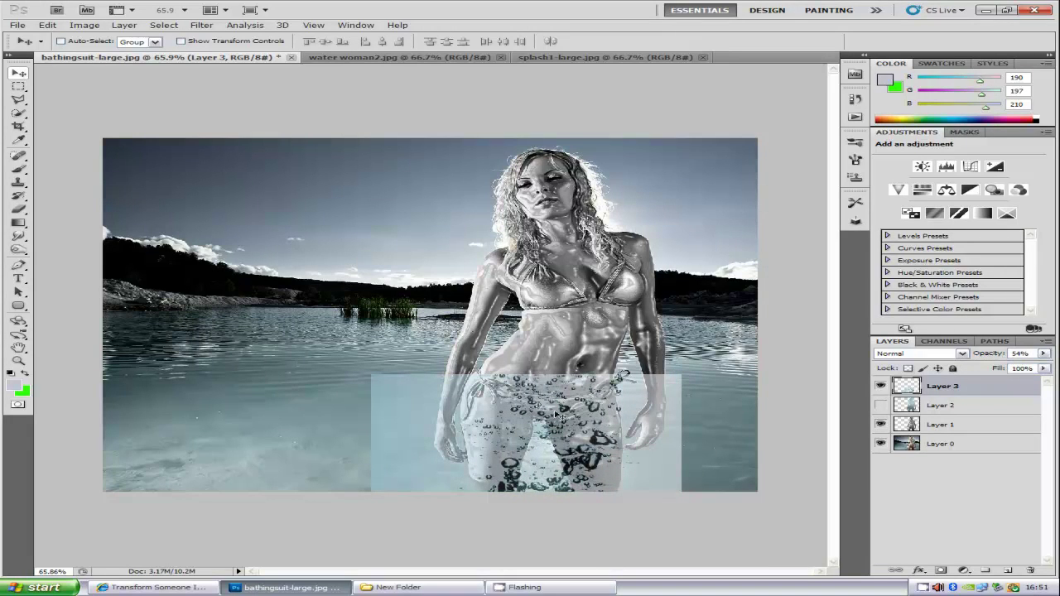
Free Transform the bubble strip to about 109% width and 123% height so it covers the woman from hips to thighs.
{"action": "key", "text": "ctrl+t"}
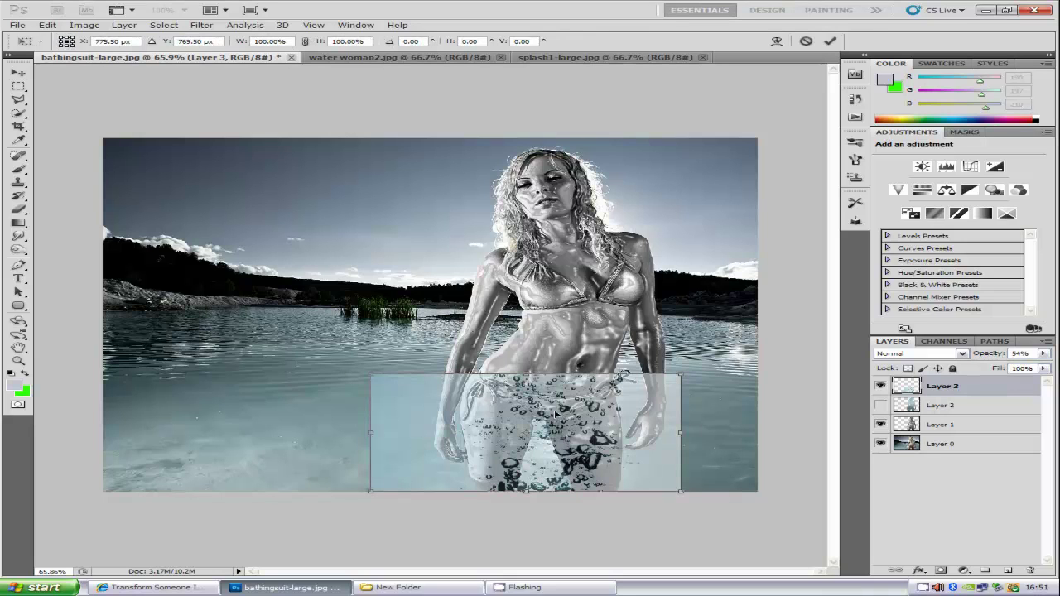
{"action": "left_click_drag", "start_coordinate": [365, 375], "coordinate": [343, 351]}
{"action": "mouse_move", "coordinate": [546, 414]}
{"action": "left_mouse_down"}
{"action": "mouse_move", "coordinate": [553, 441]}
{"action": "mouse_move", "coordinate": [547, 431]}
{"action": "left_mouse_up"}
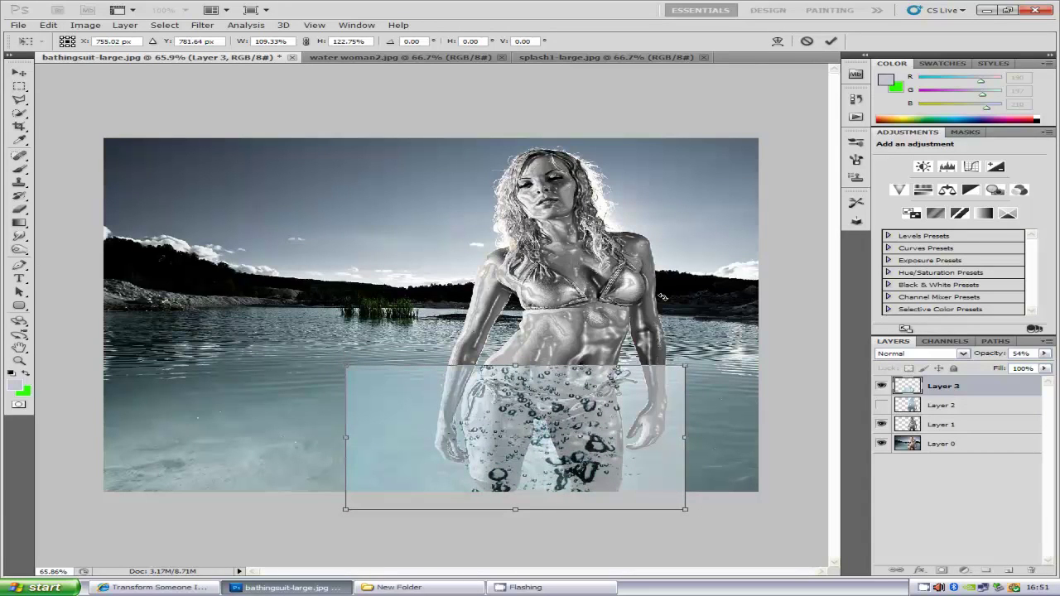
{"action": "left_click", "coordinate": [830, 41]}
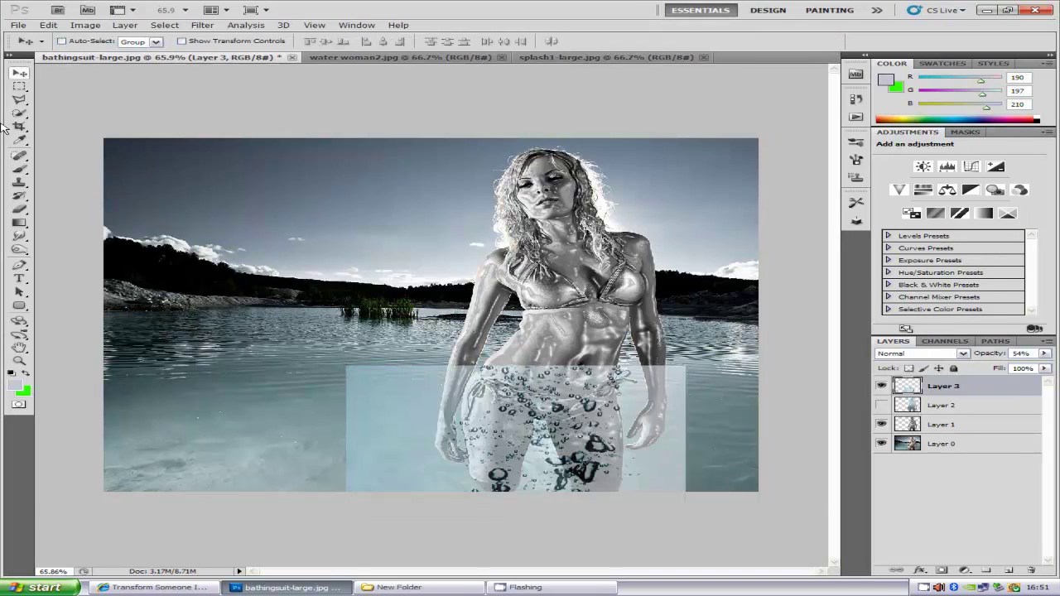
Erase the bubble strip outside the woman's body on both sides with the Eraser at brush size 125.
{"action": "left_click", "coordinate": [19, 209]}
{"action": "key", "text": "bracketright"}
{"action": "key", "text": "bracketright"}
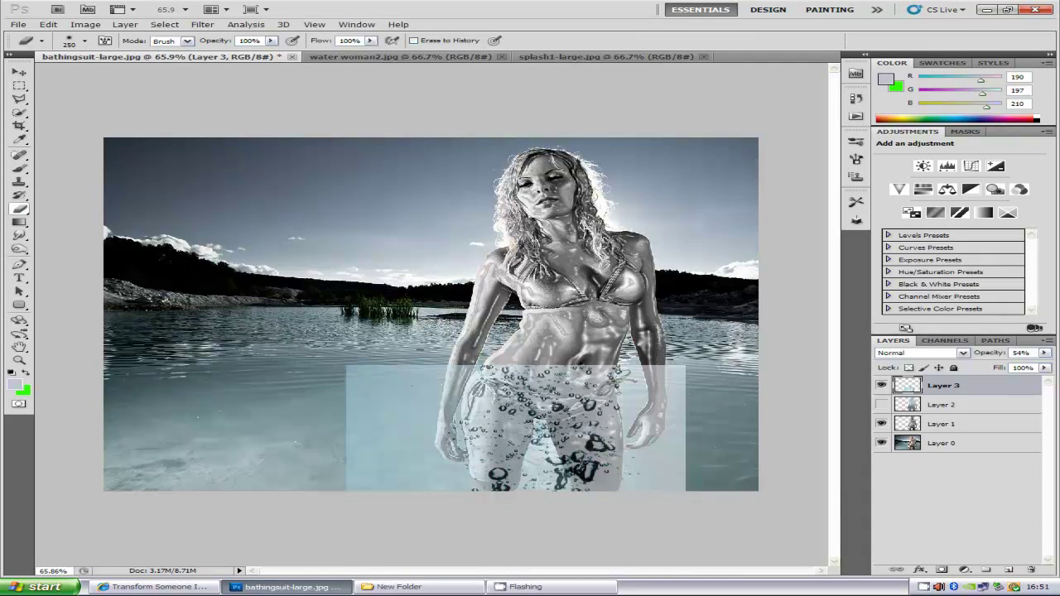
{"action": "left_click_drag", "start_coordinate": [341, 350], "coordinate": [326, 412]}
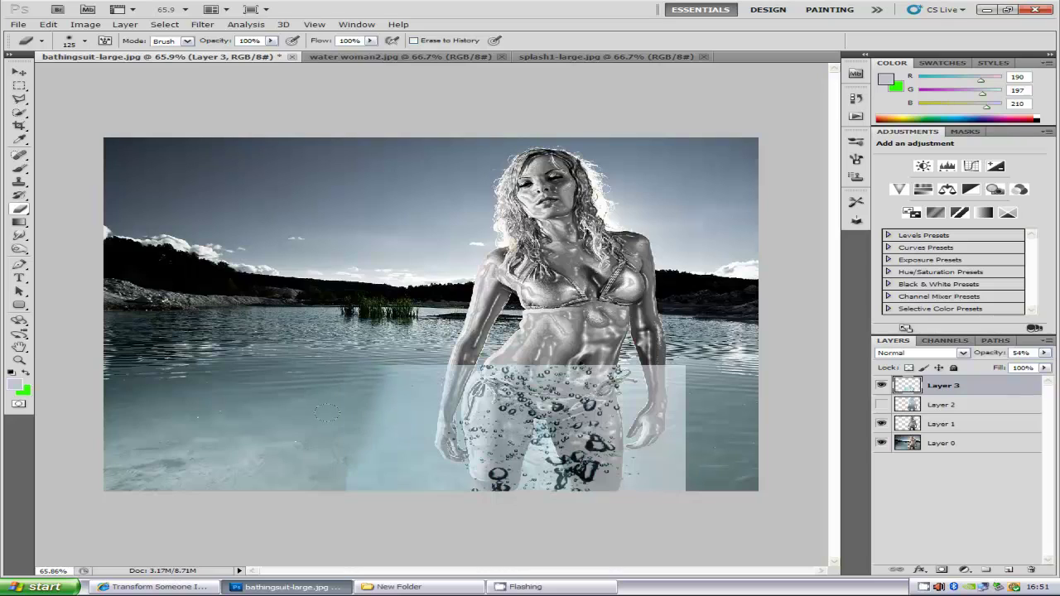
{"action": "mouse_move", "coordinate": [341, 370]}
{"action": "left_mouse_down"}
{"action": "mouse_move", "coordinate": [418, 389]}
{"action": "mouse_move", "coordinate": [461, 377]}
{"action": "mouse_move", "coordinate": [375, 472]}
{"action": "mouse_move", "coordinate": [407, 484]}
{"action": "mouse_move", "coordinate": [390, 436]}
{"action": "mouse_move", "coordinate": [409, 457]}
{"action": "mouse_move", "coordinate": [433, 446]}
{"action": "mouse_move", "coordinate": [413, 435]}
{"action": "left_mouse_up"}
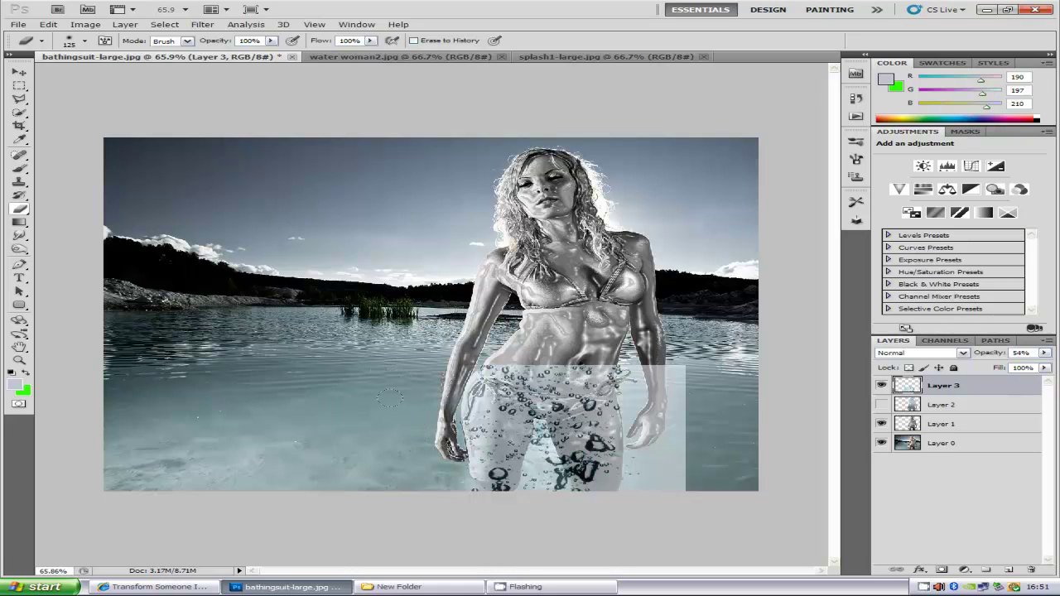
{"action": "left_click_drag", "start_coordinate": [621, 369], "coordinate": [675, 396]}
{"action": "left_click_drag", "start_coordinate": [639, 366], "coordinate": [646, 472]}
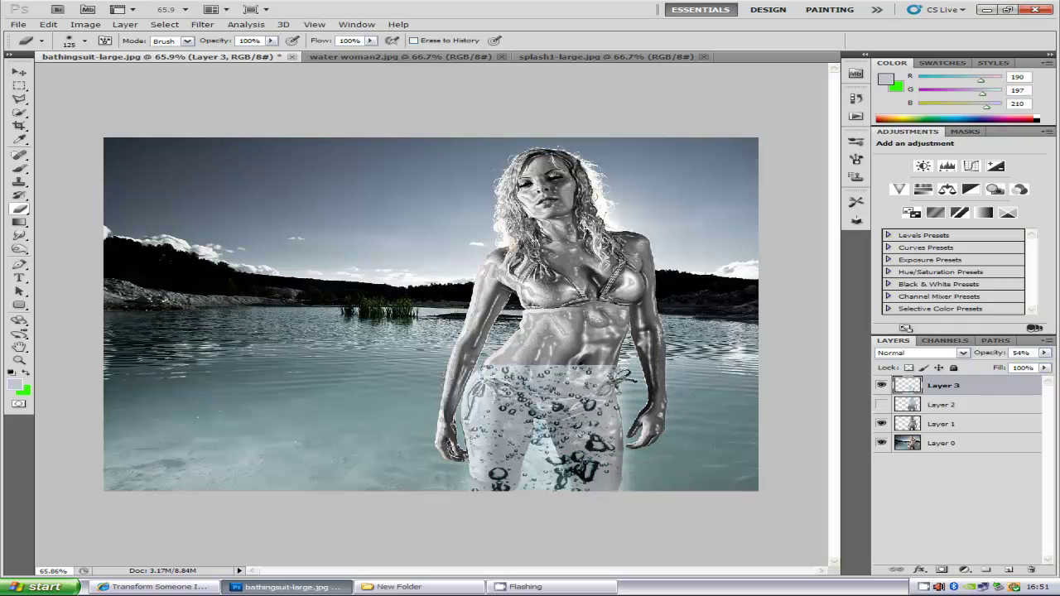
Erase the bubbles between the legs and around the bikini with a size 35 Eraser, and set Layer 3's blend mode to Hard Light.
{"action": "mouse_move", "coordinate": [545, 488]}
{"action": "left_mouse_down"}
{"action": "mouse_move", "coordinate": [563, 491]}
{"action": "mouse_move", "coordinate": [547, 460]}
{"action": "mouse_move", "coordinate": [534, 489]}
{"action": "mouse_move", "coordinate": [540, 452]}
{"action": "mouse_move", "coordinate": [553, 465]}
{"action": "mouse_move", "coordinate": [546, 448]}
{"action": "left_mouse_up"}
{"action": "key", "text": "bracketleft"}
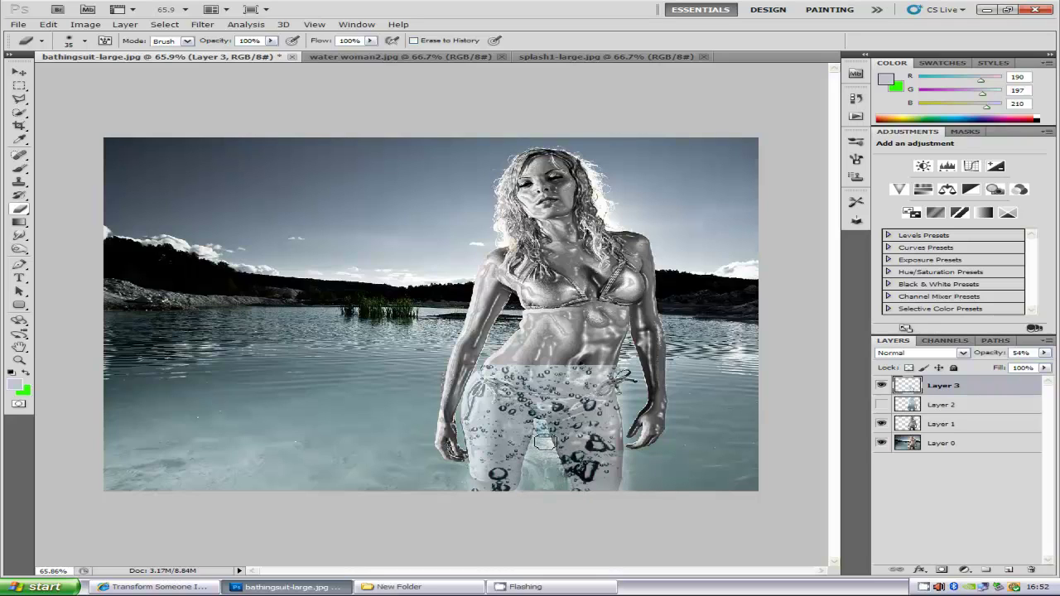
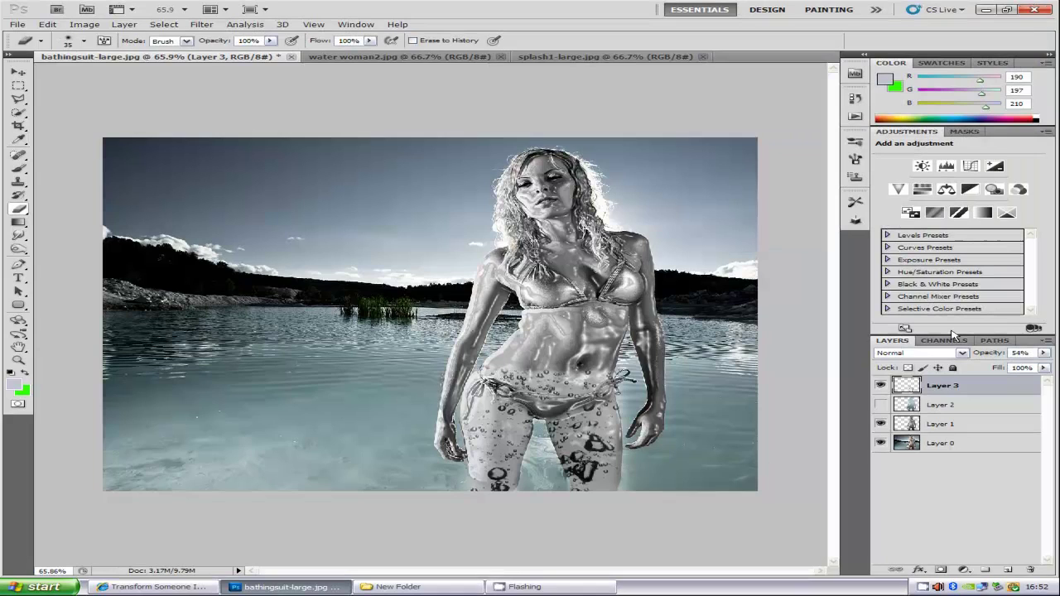
{"action": "left_click", "coordinate": [962, 353]}
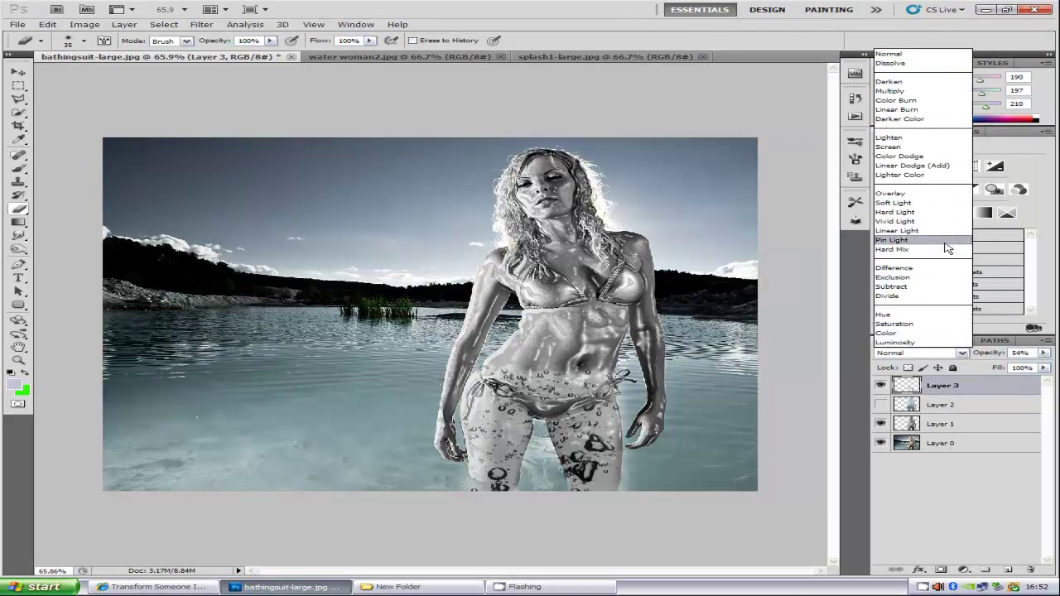
{"action": "left_click", "coordinate": [916, 212]}
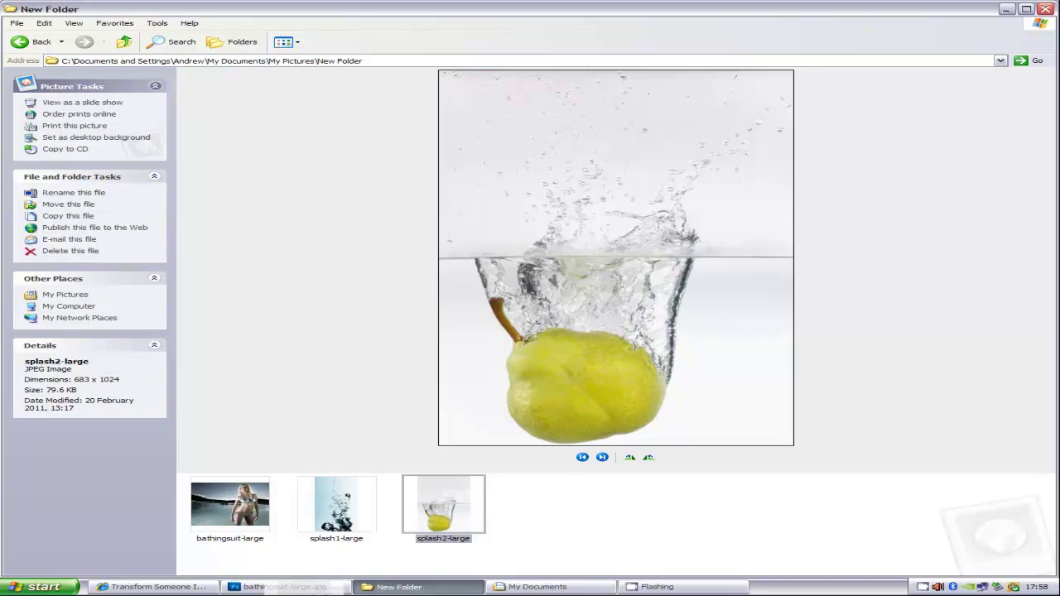
Open splash2-large.jpg in Photoshop and move its rectangular area above the waterline into bathingsuit-large.jpg over the woman's torso.
{"action": "left_click", "coordinate": [285, 586]}
{"action": "left_click_drag", "start_coordinate": [286, 586], "coordinate": [634, 59]}
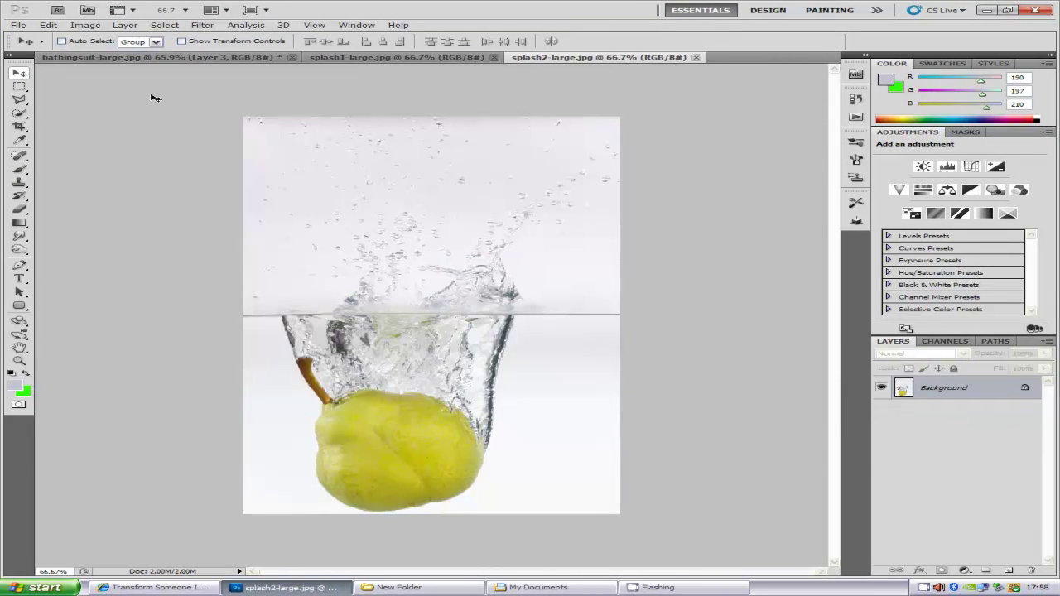
{"action": "left_click", "coordinate": [23, 85]}
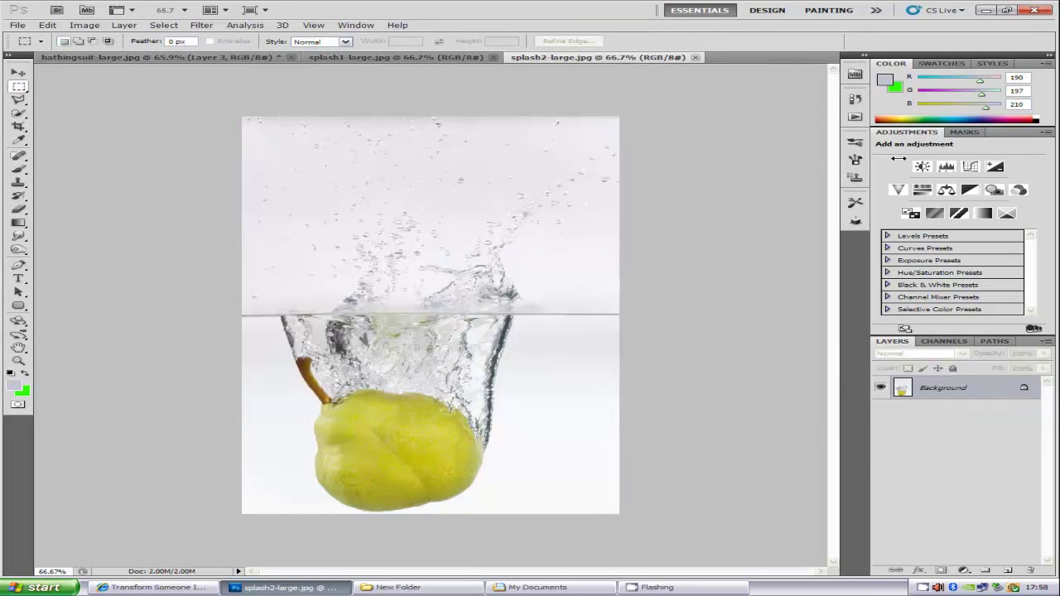
{"action": "left_click_drag", "start_coordinate": [241, 116], "coordinate": [704, 316]}
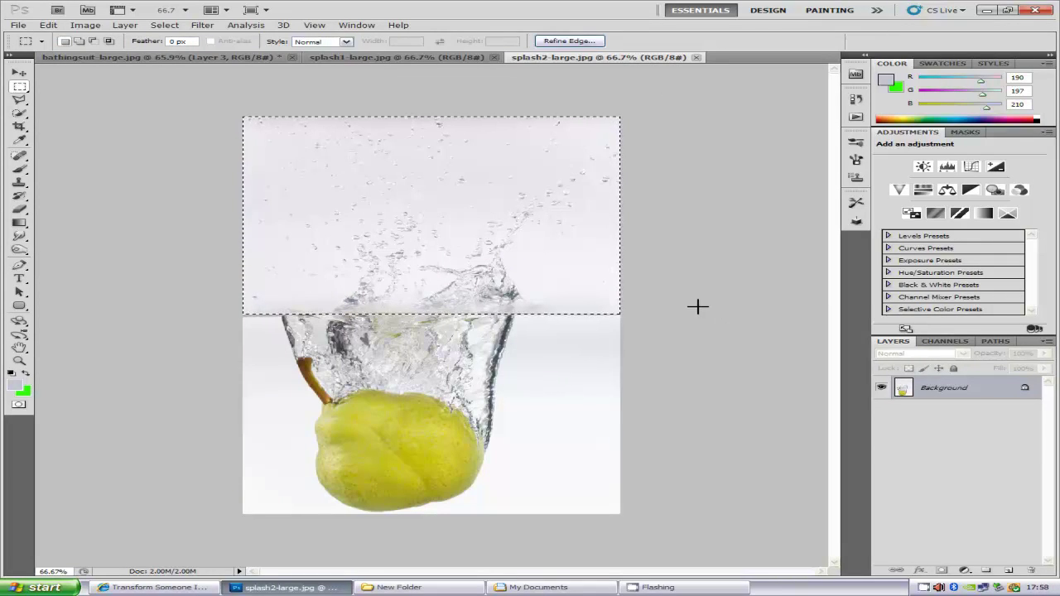
{"action": "left_click", "coordinate": [20, 73]}
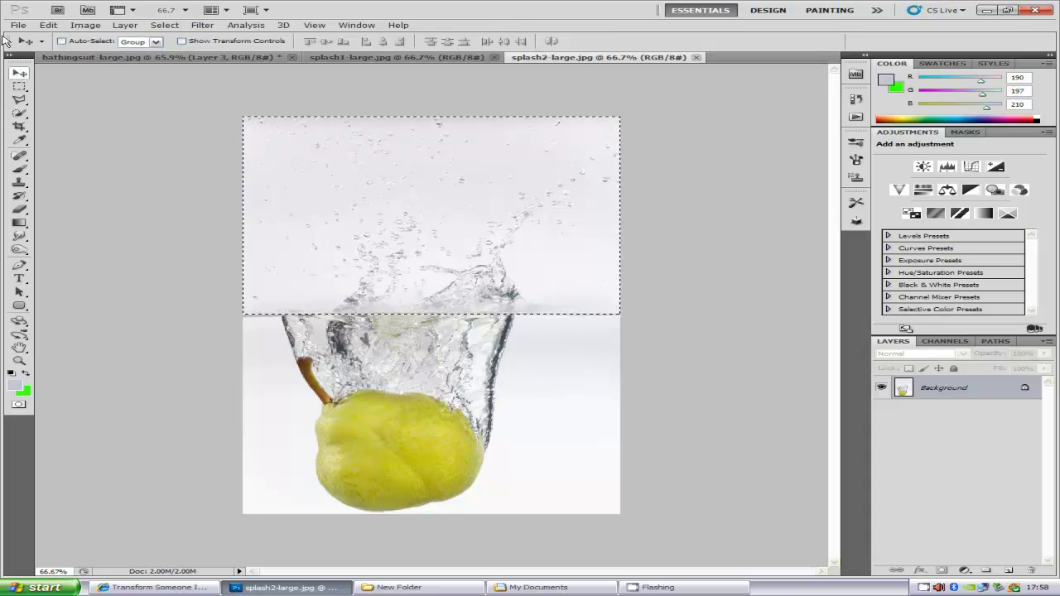
{"action": "left_click_drag", "start_coordinate": [467, 196], "coordinate": [497, 253]}
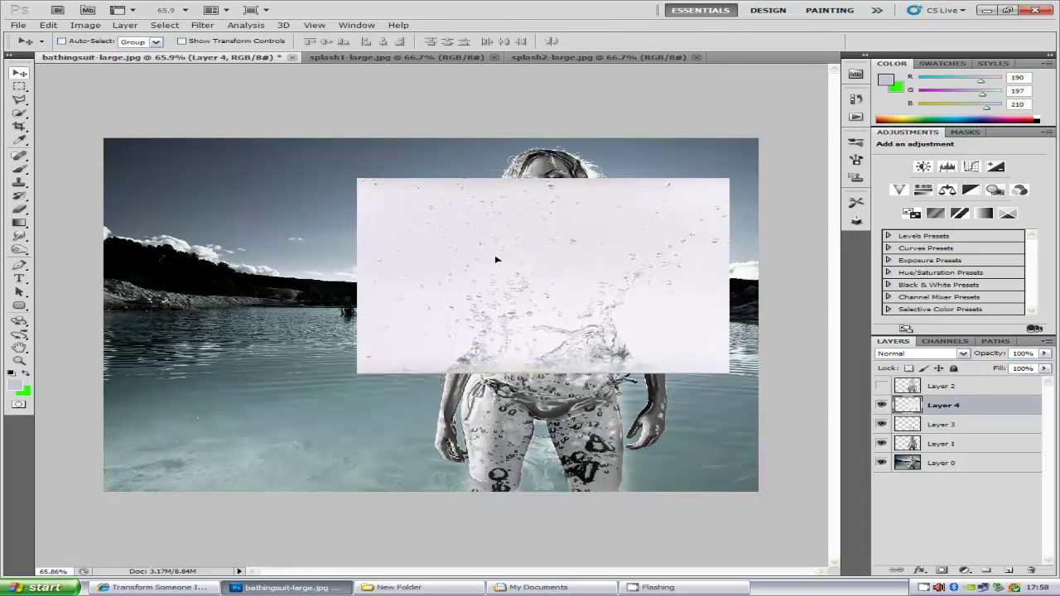
Lower Layer 4's opacity to 44% and shift the splash slightly down and left over the woman's torso.
{"action": "left_click", "coordinate": [1044, 353]}
{"action": "left_click_drag", "start_coordinate": [1049, 369], "coordinate": [1000, 368]}
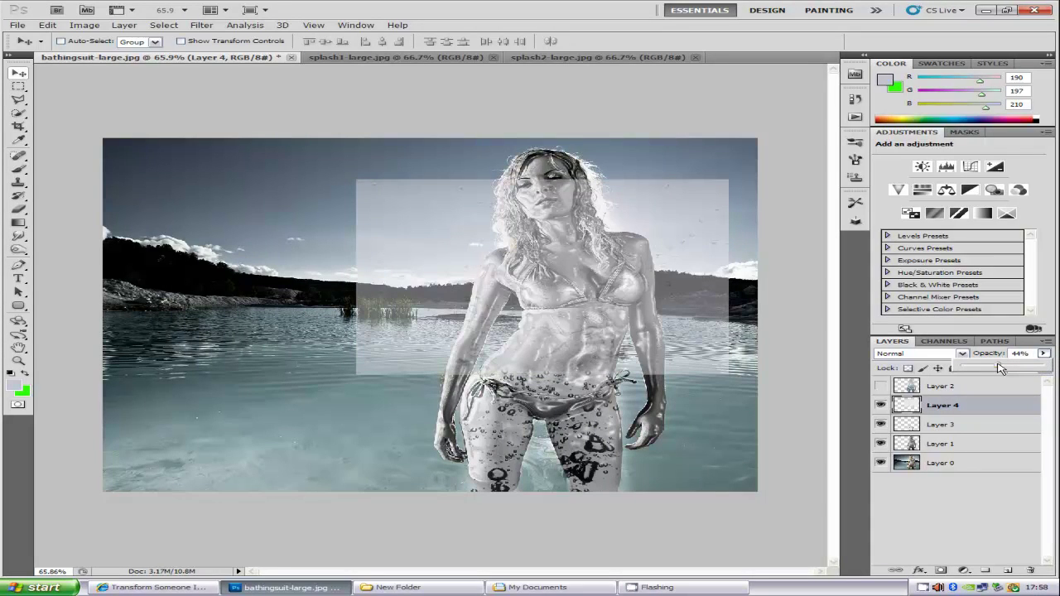
{"action": "mouse_move", "coordinate": [579, 298]}
{"action": "left_mouse_down"}
{"action": "mouse_move", "coordinate": [587, 312]}
{"action": "mouse_move", "coordinate": [575, 305]}
{"action": "left_mouse_up"}
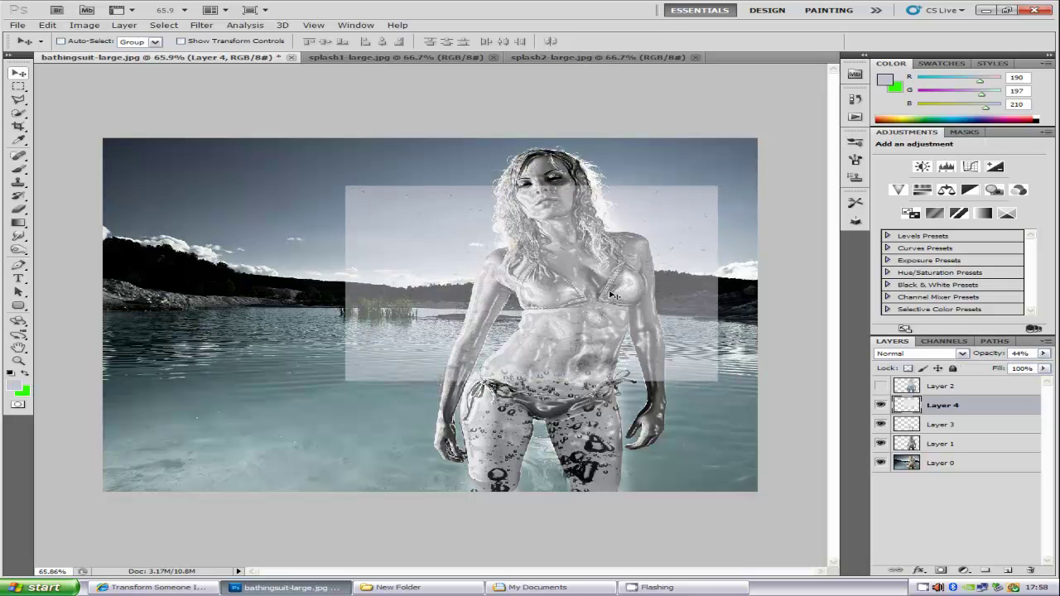
Stretch Layer 4's splash upward to cover the woman's head, scaling it to about 122% height and 101.5% width.
{"action": "key", "text": "ctrl+t"}
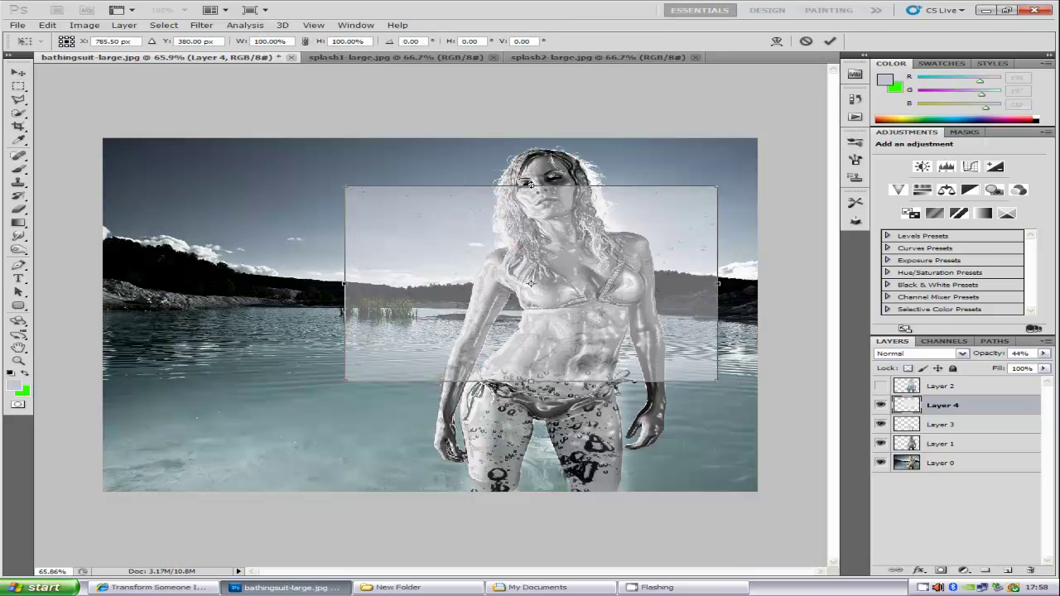
{"action": "left_click_drag", "start_coordinate": [532, 187], "coordinate": [531, 143]}
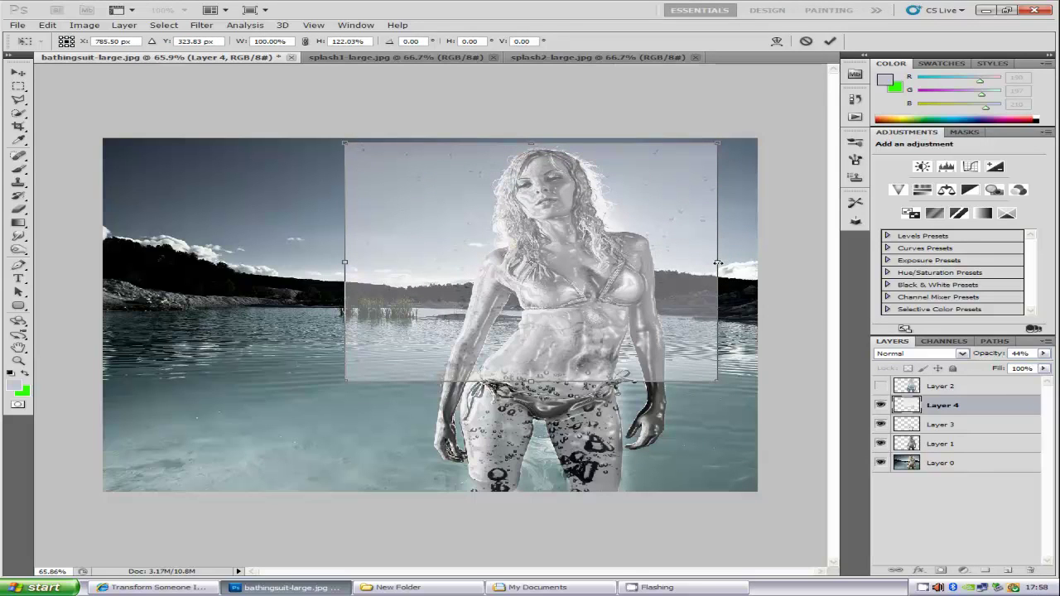
{"action": "left_click_drag", "start_coordinate": [719, 263], "coordinate": [723, 263]}
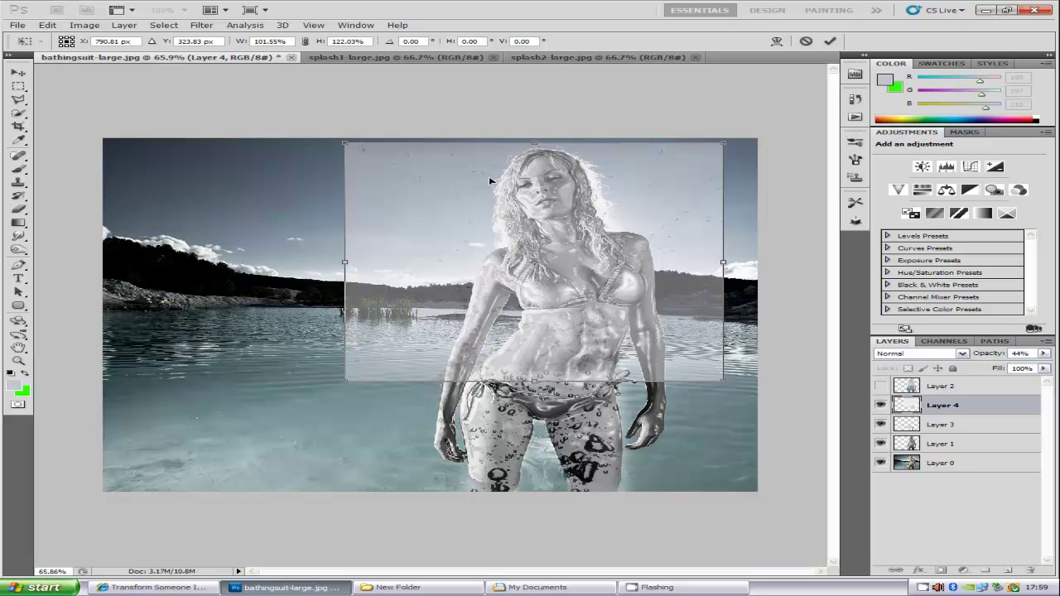
{"action": "left_click", "coordinate": [831, 42]}
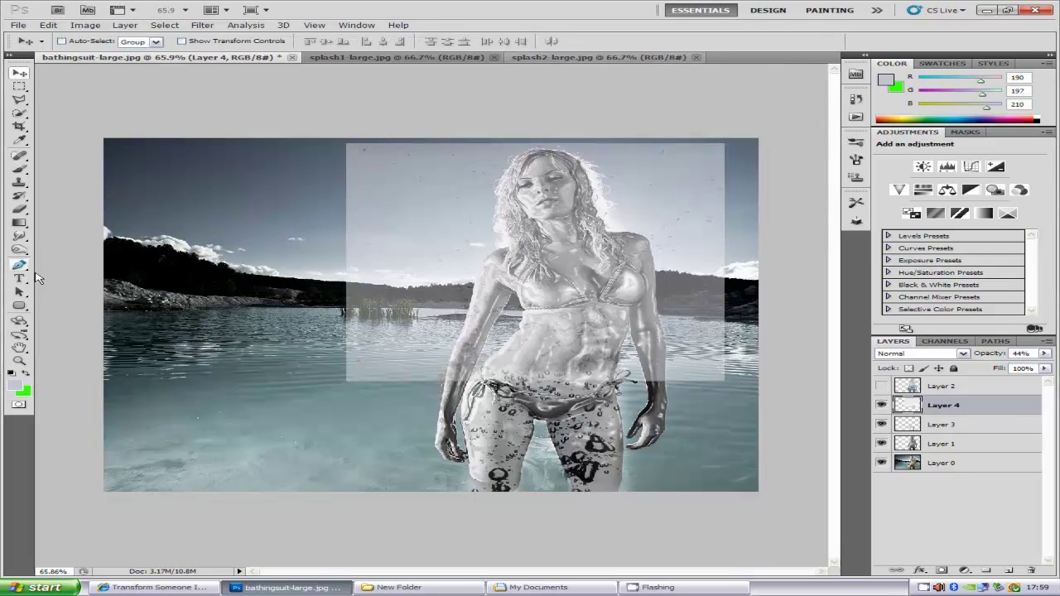
Erase Layer 4's splash area outside the woman's body on both sides with the Eraser at brush size 150.
{"action": "left_click", "coordinate": [20, 211]}
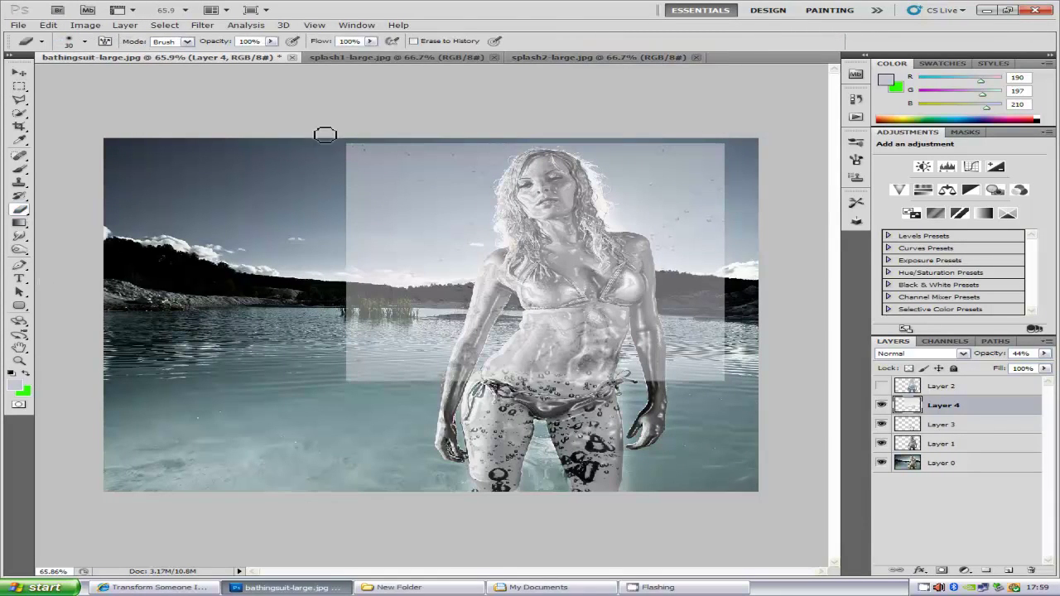
{"action": "key", "text": "bracketright"}
{"action": "key", "text": "bracketright"}
{"action": "key", "text": "bracketright"}
{"action": "key", "text": "bracketright"}
{"action": "key", "text": "bracketright"}
{"action": "key", "text": "bracketright"}
{"action": "key", "text": "bracketright"}
{"action": "mouse_move", "coordinate": [348, 190]}
{"action": "left_mouse_down"}
{"action": "mouse_move", "coordinate": [387, 213]}
{"action": "mouse_move", "coordinate": [436, 123]}
{"action": "mouse_move", "coordinate": [417, 159]}
{"action": "mouse_move", "coordinate": [444, 154]}
{"action": "mouse_move", "coordinate": [389, 230]}
{"action": "mouse_move", "coordinate": [414, 229]}
{"action": "mouse_move", "coordinate": [442, 195]}
{"action": "mouse_move", "coordinate": [439, 210]}
{"action": "mouse_move", "coordinate": [367, 205]}
{"action": "mouse_move", "coordinate": [373, 356]}
{"action": "mouse_move", "coordinate": [426, 344]}
{"action": "mouse_move", "coordinate": [379, 356]}
{"action": "mouse_move", "coordinate": [439, 366]}
{"action": "mouse_move", "coordinate": [419, 232]}
{"action": "mouse_move", "coordinate": [418, 277]}
{"action": "left_mouse_up"}
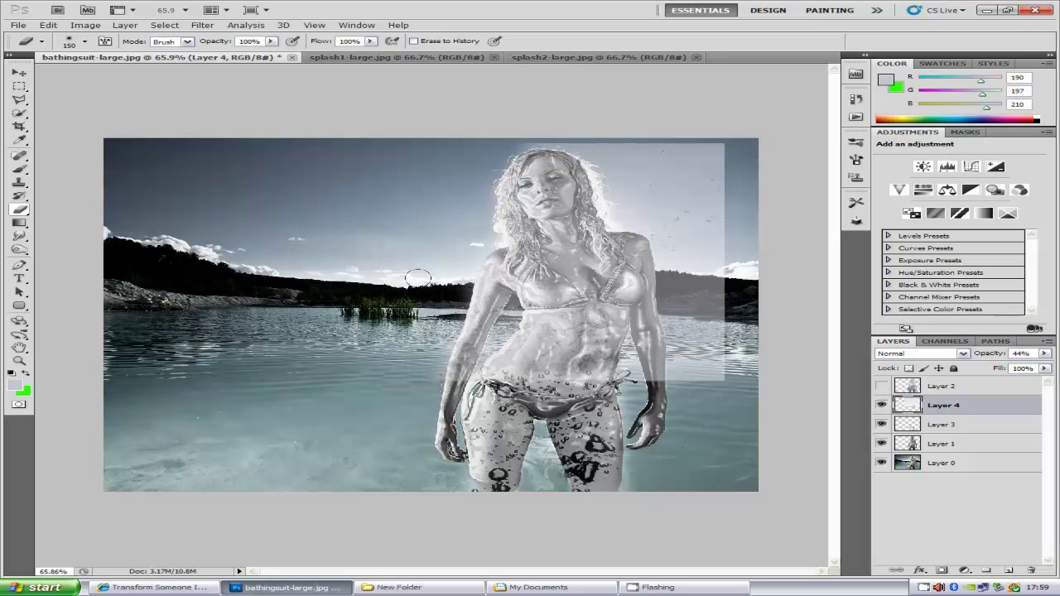
{"action": "mouse_move", "coordinate": [696, 149]}
{"action": "left_mouse_down"}
{"action": "mouse_move", "coordinate": [703, 290]}
{"action": "mouse_move", "coordinate": [617, 166]}
{"action": "mouse_move", "coordinate": [550, 149]}
{"action": "mouse_move", "coordinate": [646, 199]}
{"action": "left_mouse_up"}
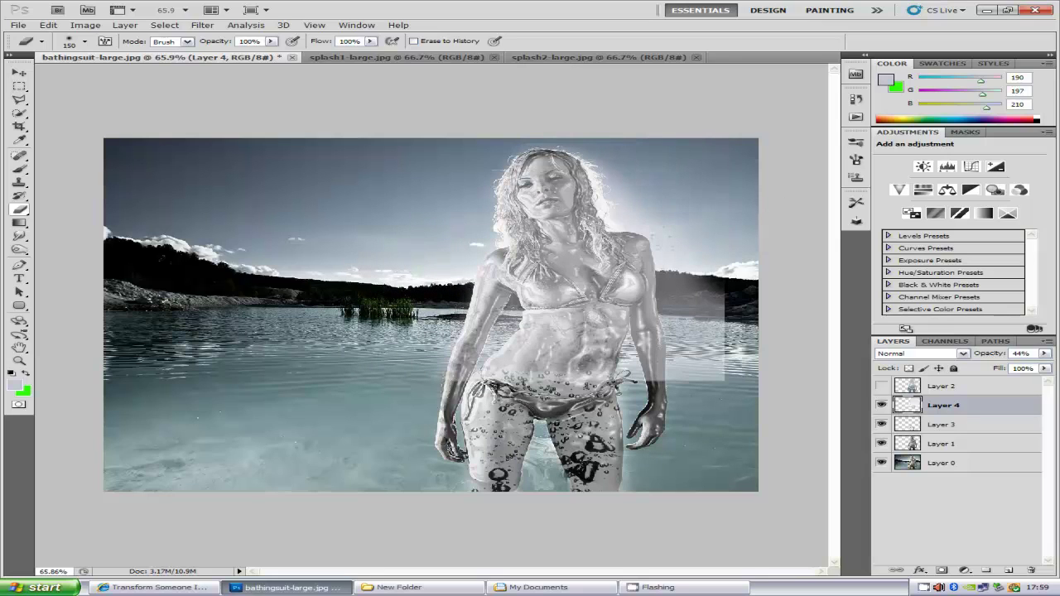
{"action": "mouse_move", "coordinate": [687, 277]}
{"action": "left_mouse_down"}
{"action": "mouse_move", "coordinate": [712, 319]}
{"action": "mouse_move", "coordinate": [696, 377]}
{"action": "mouse_move", "coordinate": [671, 278]}
{"action": "mouse_move", "coordinate": [681, 374]}
{"action": "left_mouse_up"}
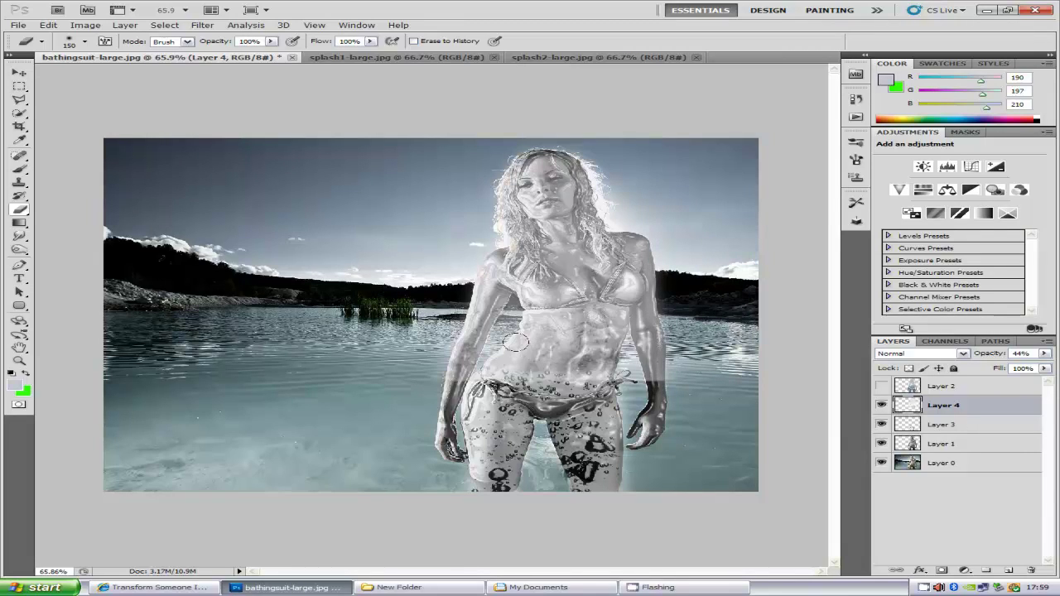
Erase the remaining splash between the woman's waist and arms with a size 35 Eraser, and around her forearm at size 30.
{"action": "key", "text": "bracketleft"}
{"action": "key", "text": "bracketleft"}
{"action": "key", "text": "bracketleft"}
{"action": "key", "text": "bracketleft"}
{"action": "key", "text": "bracketleft"}
{"action": "key", "text": "bracketleft"}
{"action": "key", "text": "bracketleft"}
{"action": "key", "text": "bracketleft"}
{"action": "key", "text": "bracketleft"}
{"action": "mouse_move", "coordinate": [497, 351]}
{"action": "left_mouse_down"}
{"action": "mouse_move", "coordinate": [515, 304]}
{"action": "mouse_move", "coordinate": [489, 362]}
{"action": "left_mouse_up"}
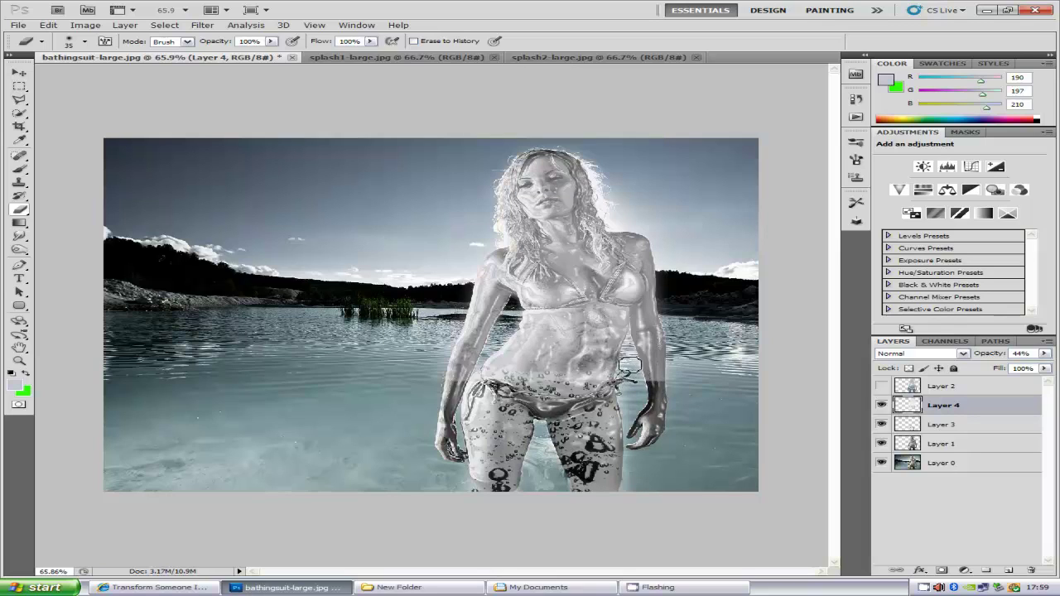
{"action": "key", "text": "bracketleft"}
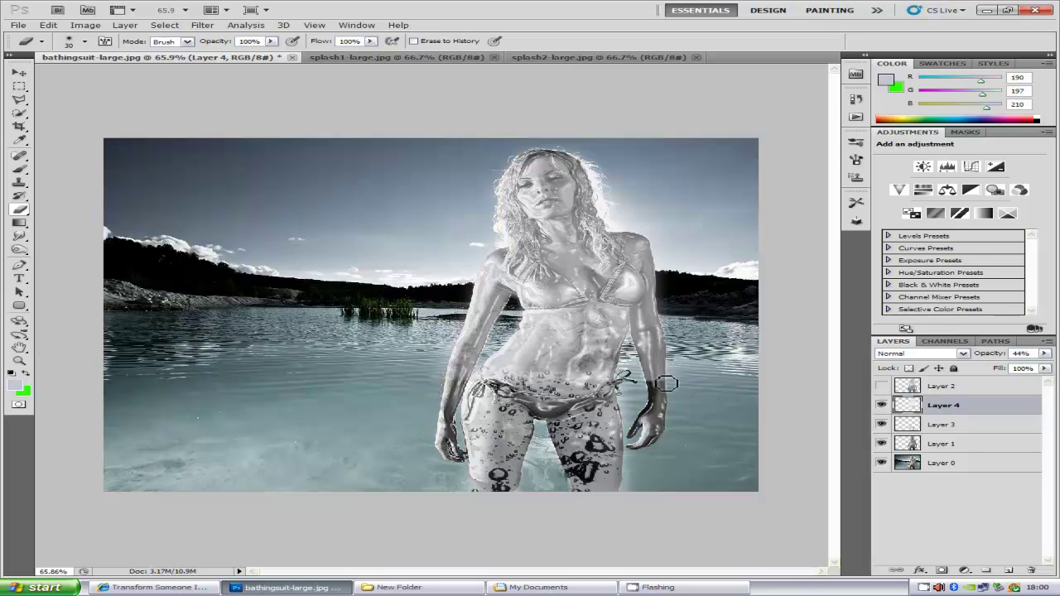
{"action": "left_click_drag", "start_coordinate": [666, 379], "coordinate": [650, 396]}
Darken Layer 4 with Levels at a midtone input of 0.50, and invert the layer's colors.
{"action": "key", "text": "ctrl+l"}
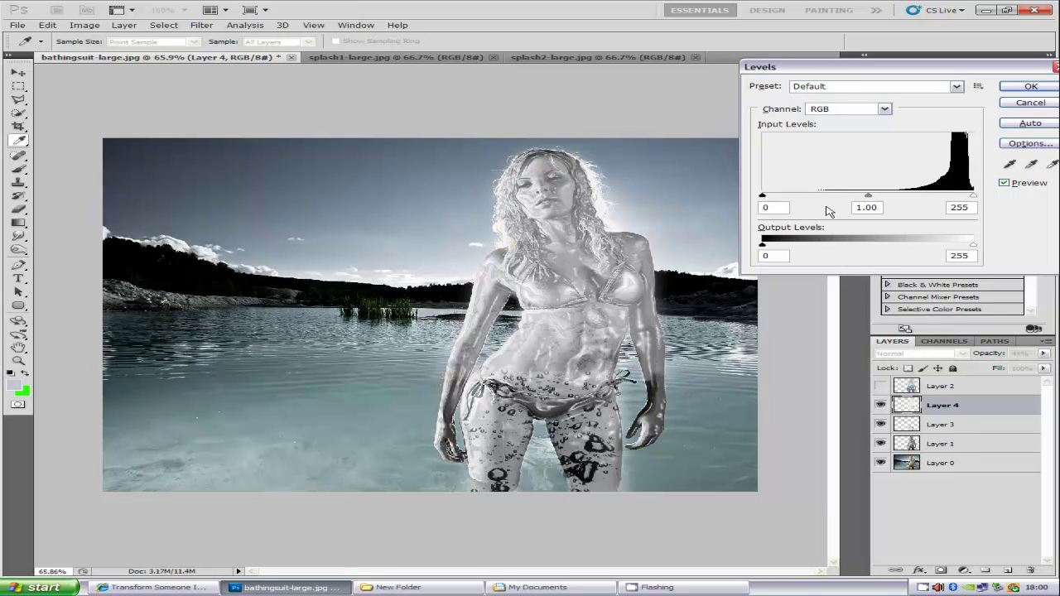
{"action": "left_click_drag", "start_coordinate": [868, 199], "coordinate": [912, 197]}
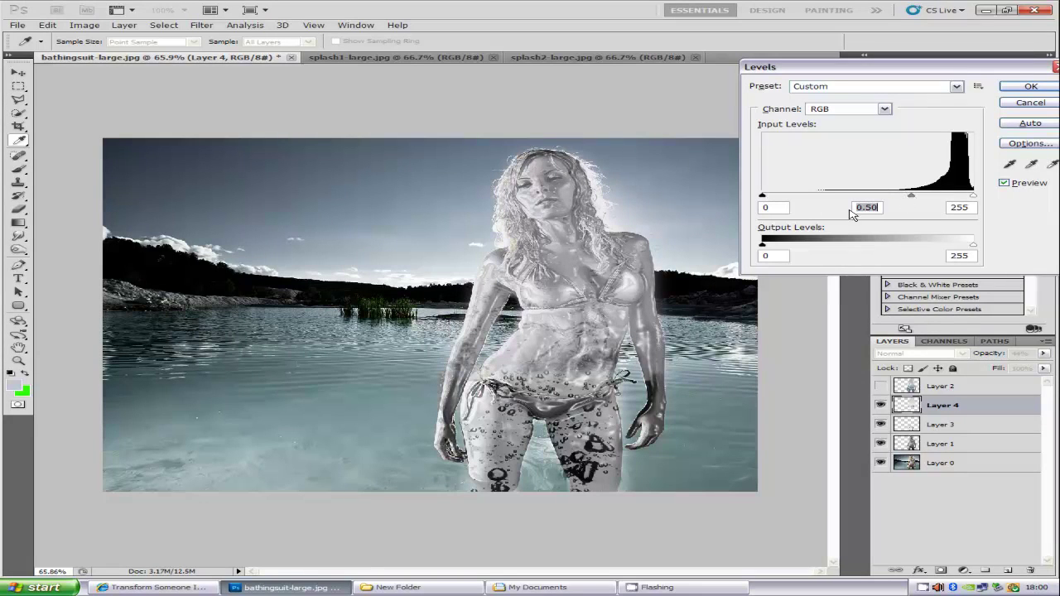
{"action": "left_click", "coordinate": [1025, 87]}
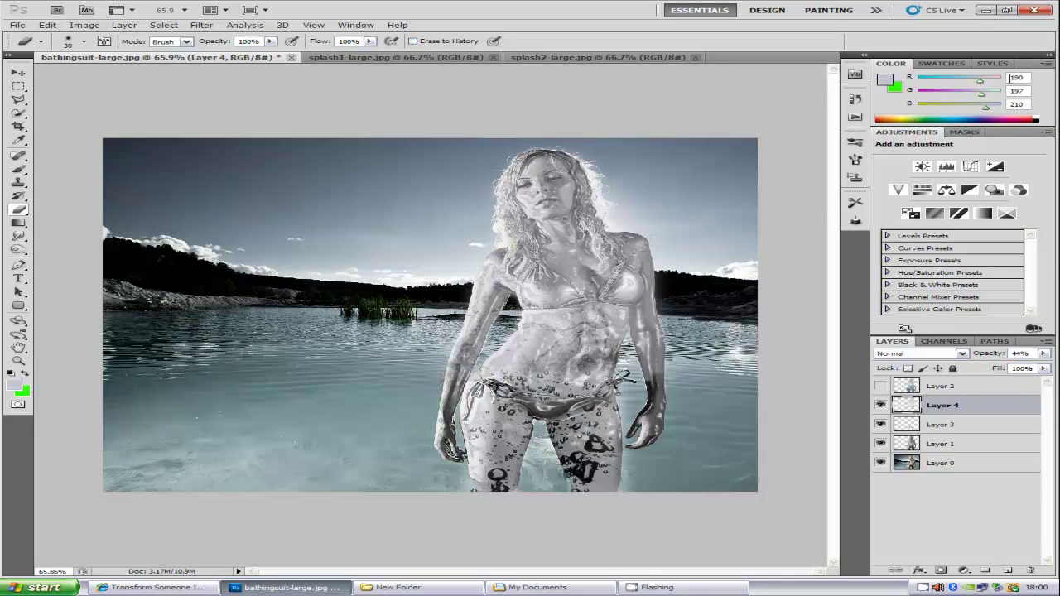
{"action": "key", "text": "ctrl+u"}
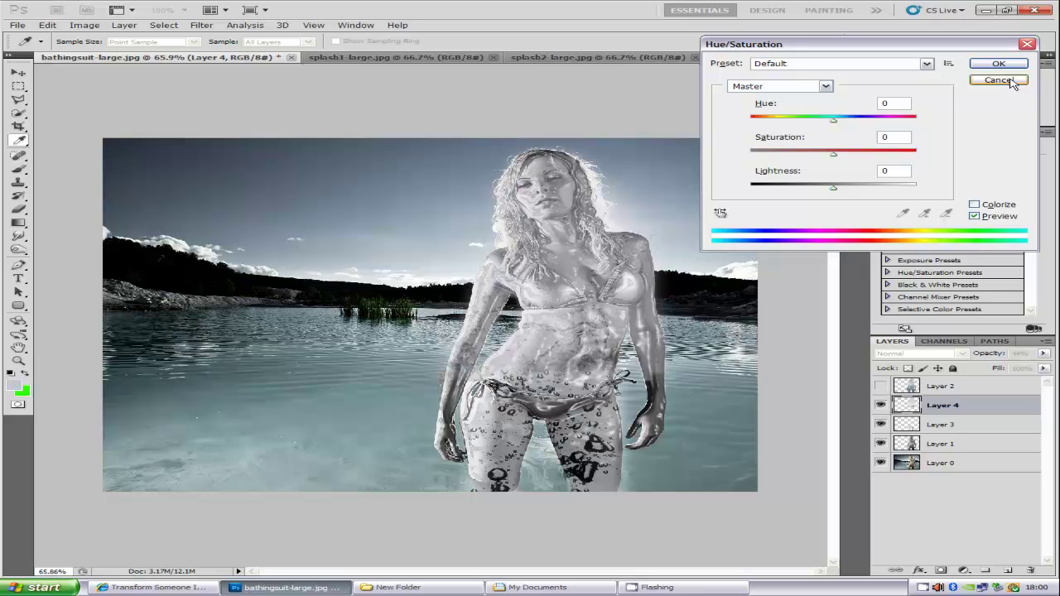
{"action": "left_click", "coordinate": [1012, 83]}
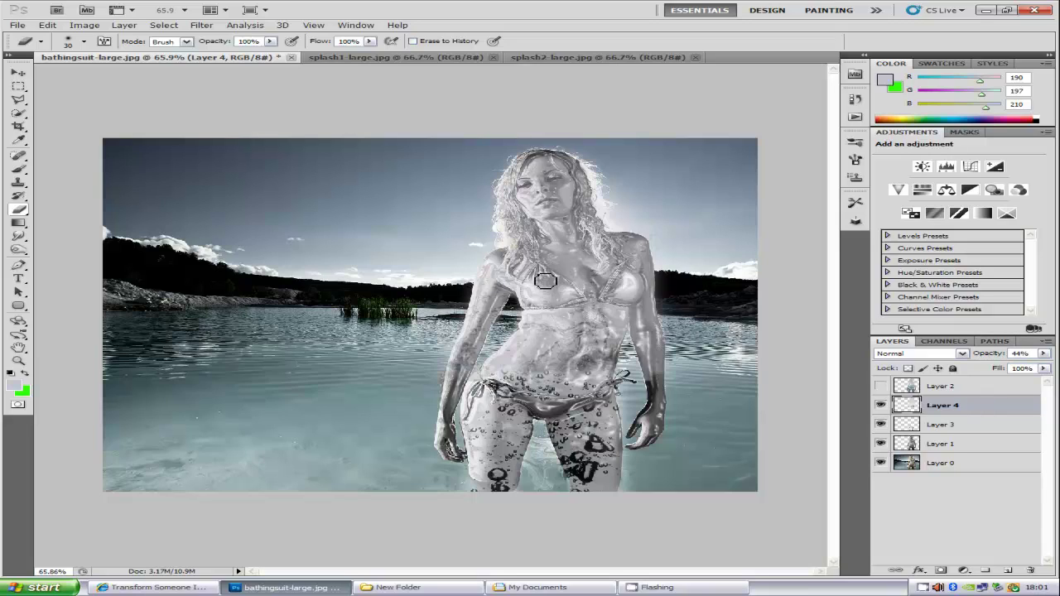
{"action": "key", "text": "ctrl+z"}
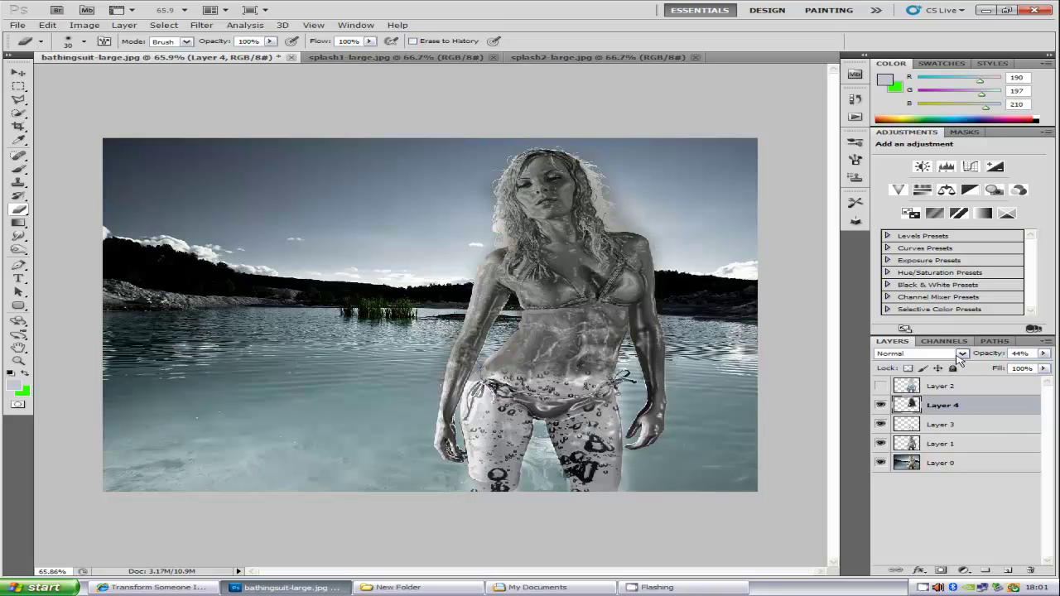
Apply Levels to Layer 4 with black input 57 and midtone 1.42, and set its blend mode to Subtract.
{"action": "key", "text": "ctrl+l"}
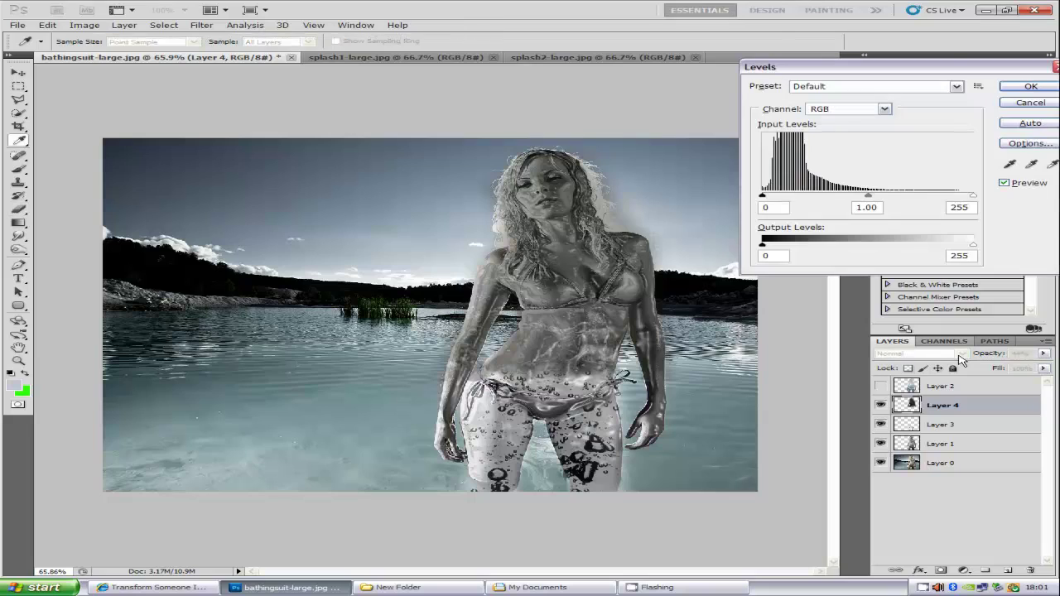
{"action": "left_click", "coordinate": [783, 208]}
{"action": "type", "text": "57"}
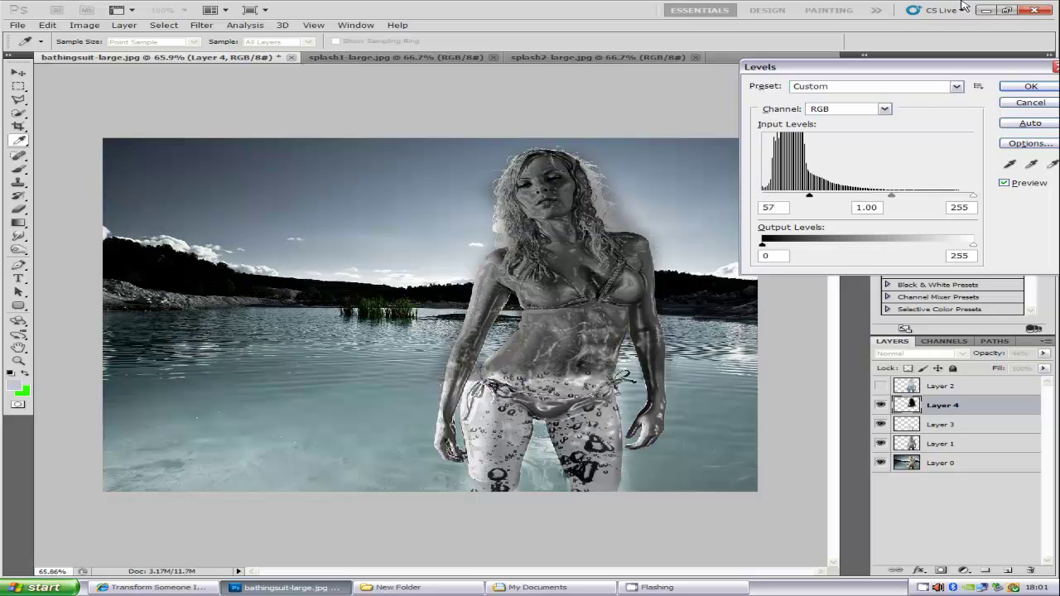
{"action": "key", "text": "Tab"}
{"action": "type", "text": "1.42"}
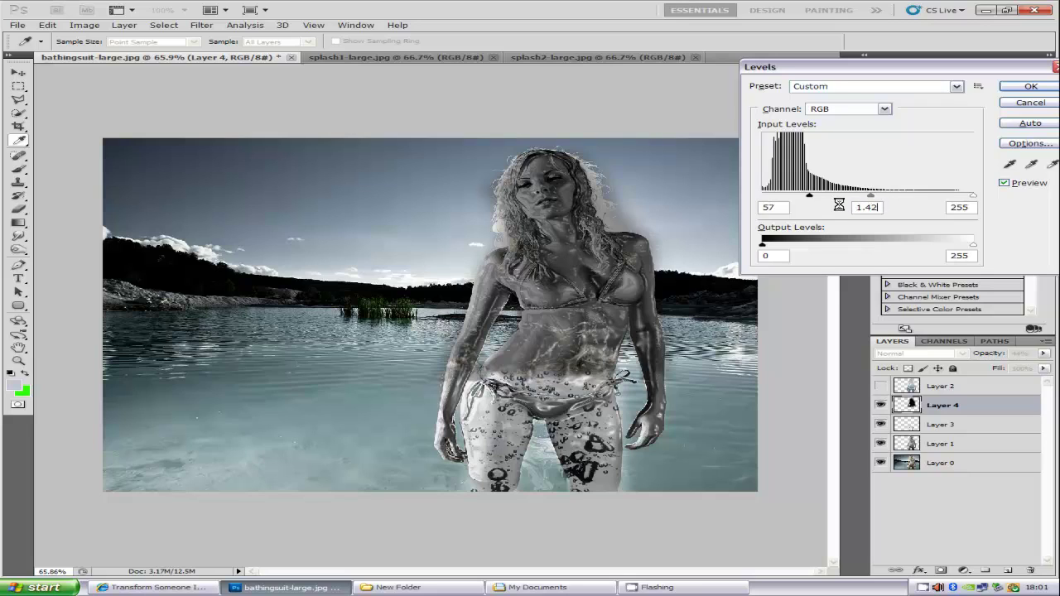
{"action": "left_click", "coordinate": [970, 208]}
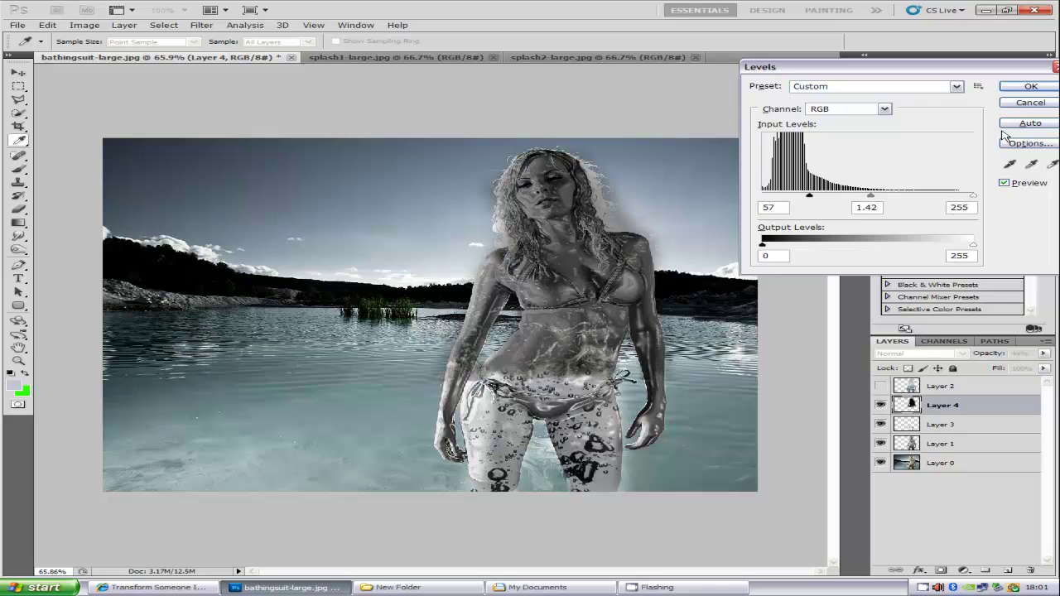
{"action": "left_click", "coordinate": [1025, 87]}
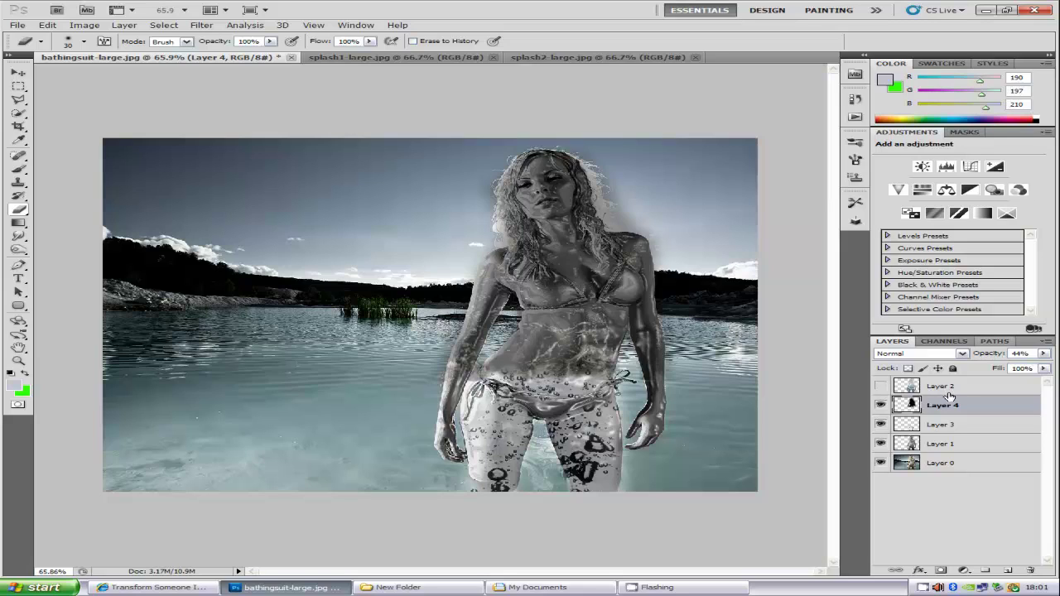
{"action": "left_click", "coordinate": [963, 355]}
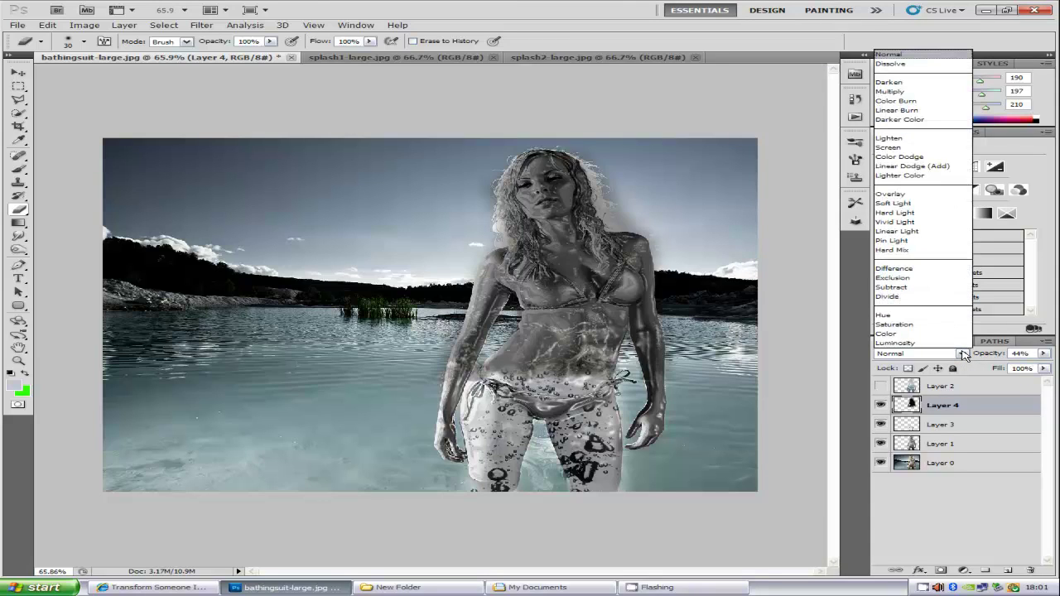
{"action": "left_click", "coordinate": [922, 288]}
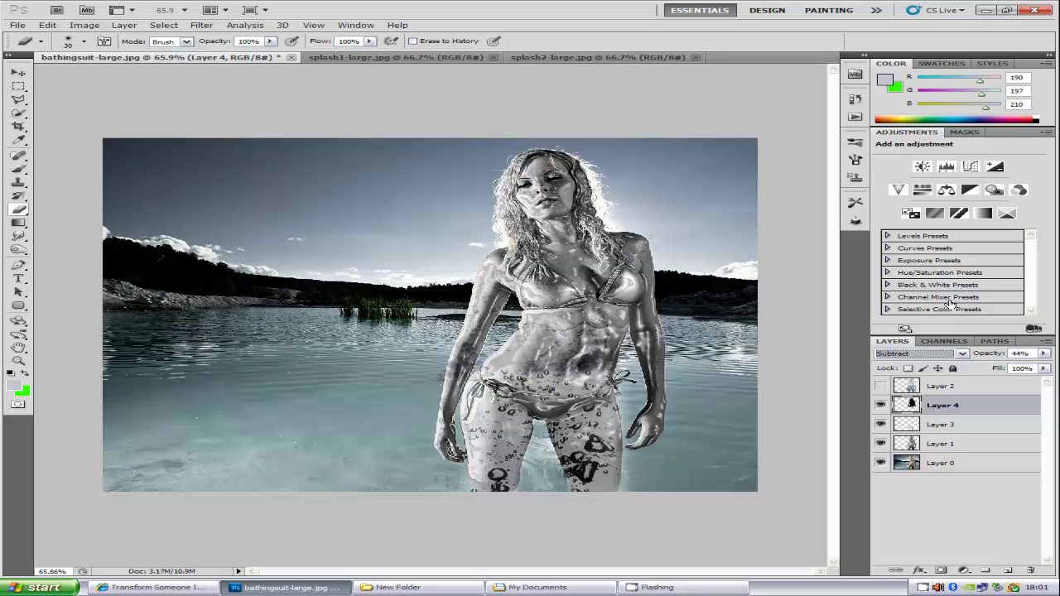
{"action": "key", "text": "ctrl+u"}
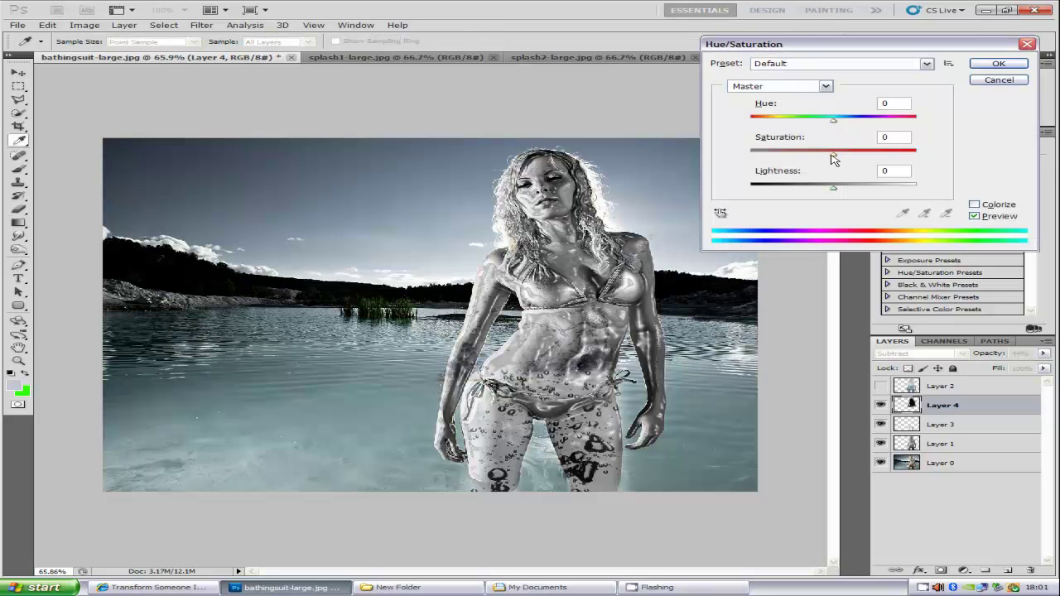
{"action": "mouse_move", "coordinate": [832, 156]}
{"action": "left_mouse_down"}
{"action": "mouse_move", "coordinate": [861, 156]}
{"action": "mouse_move", "coordinate": [808, 158]}
{"action": "mouse_move", "coordinate": [831, 157]}
{"action": "left_mouse_up"}
{"action": "left_click", "coordinate": [999, 81]}
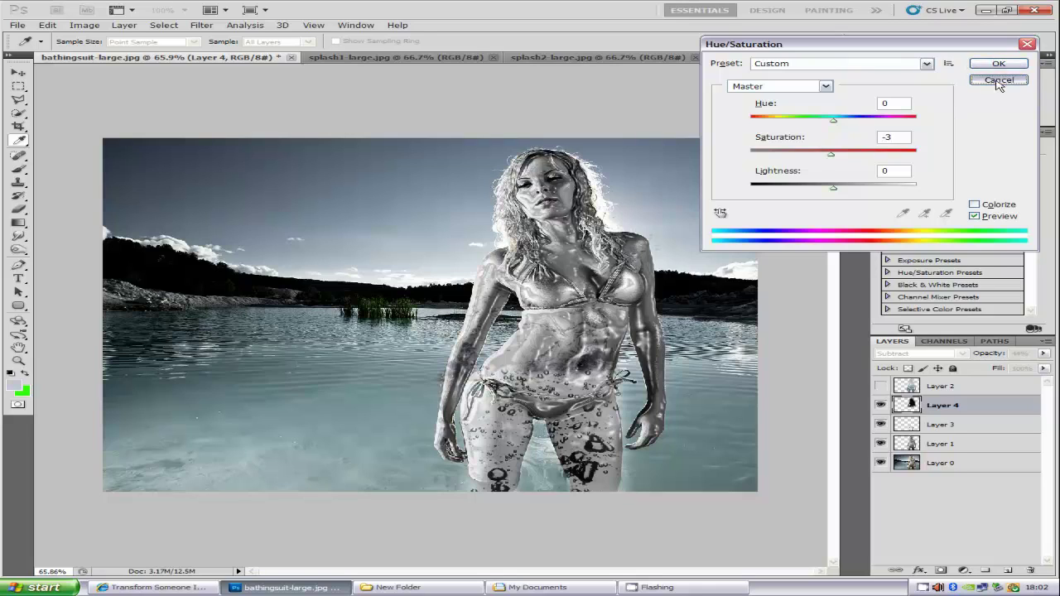